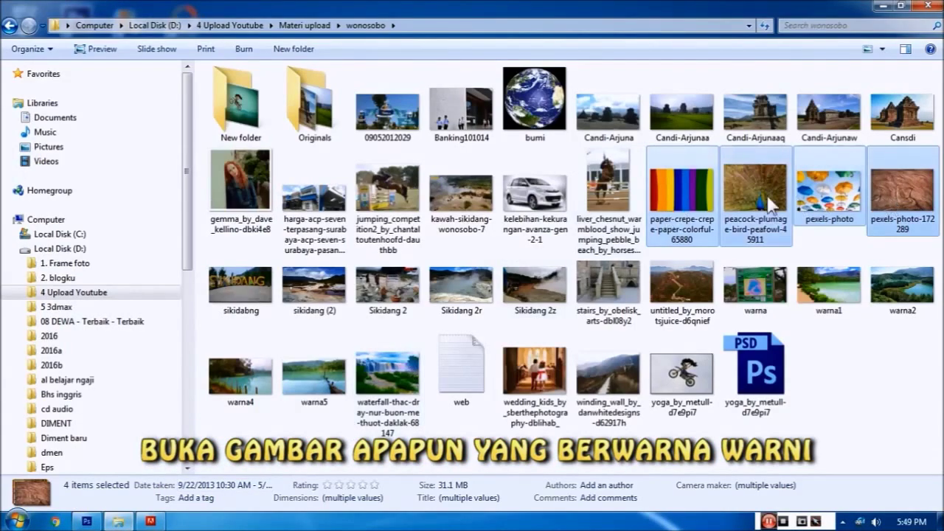
Step: Open the crepe-paper, peacock and two pexels photos from the wonosobo folder in Photoshop
mouse_move(668, 197)
left_mouse_down()
mouse_move(160, 492)
mouse_move(359, 336)
left_mouse_up()
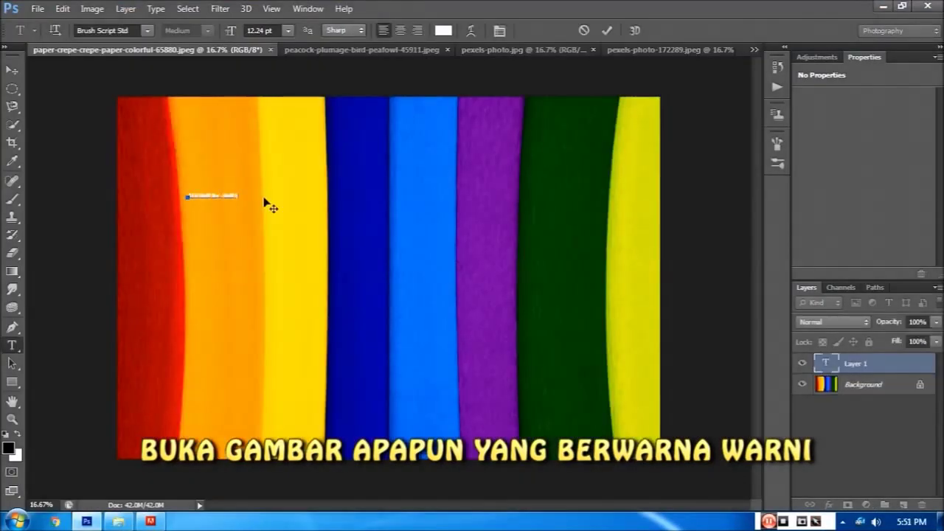
Step: Enlarge the 'BERWARNA -WARNI' title across the image and place a copy lower down
key("ctrl+t")
left_click_drag(233, 192, 616, 162)
key("Return")
left_click_drag(537, 190, 538, 254)
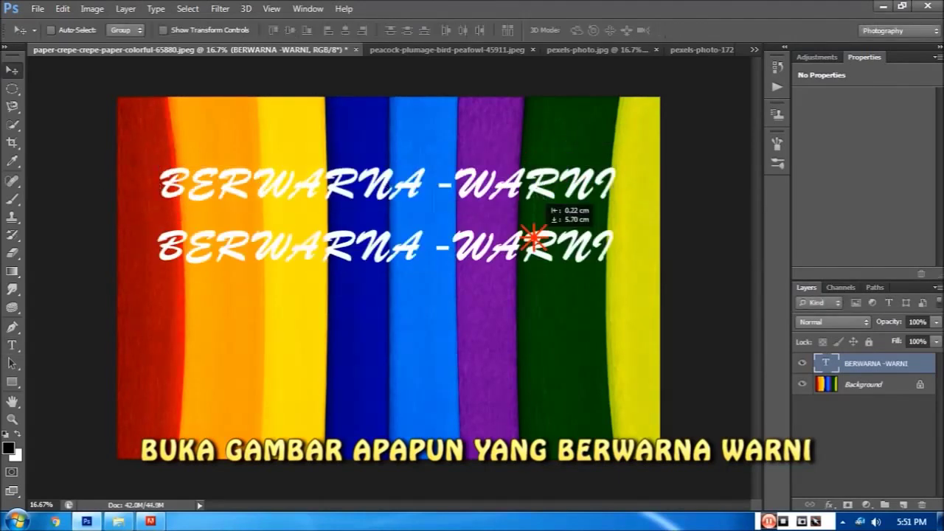
Step: Set the lower title copy's font to Arial Bold
double_click(826, 363)
left_click(148, 31)
left_click(205, 67)
left_click(148, 30)
left_click(152, 72)
left_click(208, 30)
key("v")
key("t")
Step: Give the lower title a letter-spacing (tracking) of 25
triple_click(221, 245)
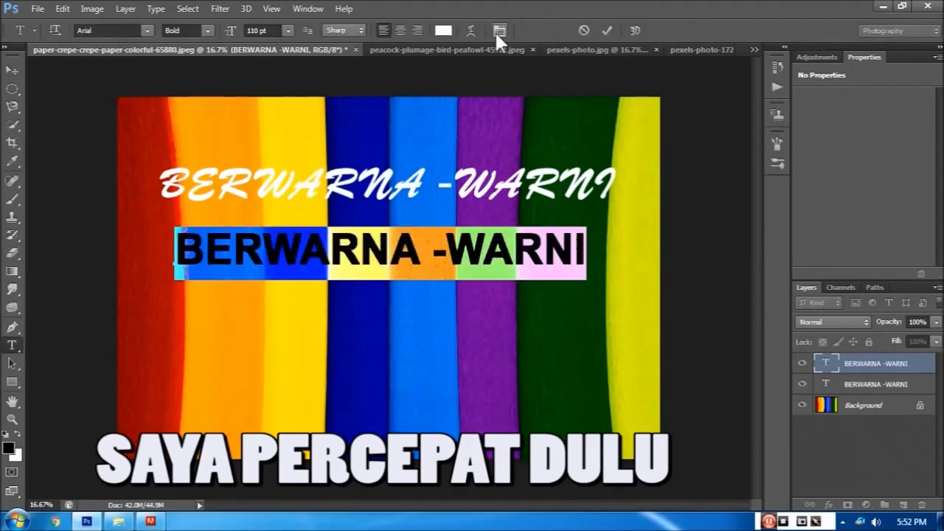
left_click(500, 30)
left_click(748, 188)
left_click(734, 346)
left_click(22, 76)
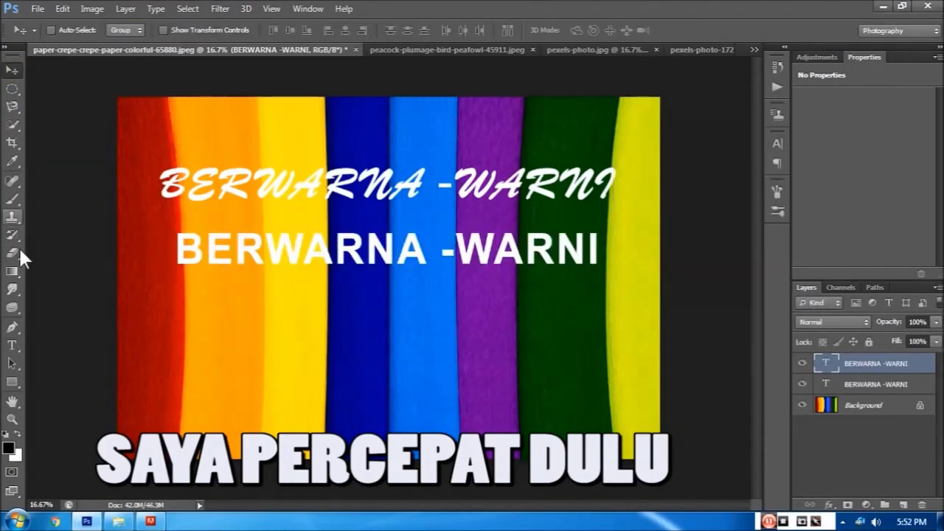
left_click(12, 345)
Step: Retype the top line as script 'Berwarna - warni', enlarge it, and hide the bold title
triple_click(221, 180)
type("Berwarna -warni")
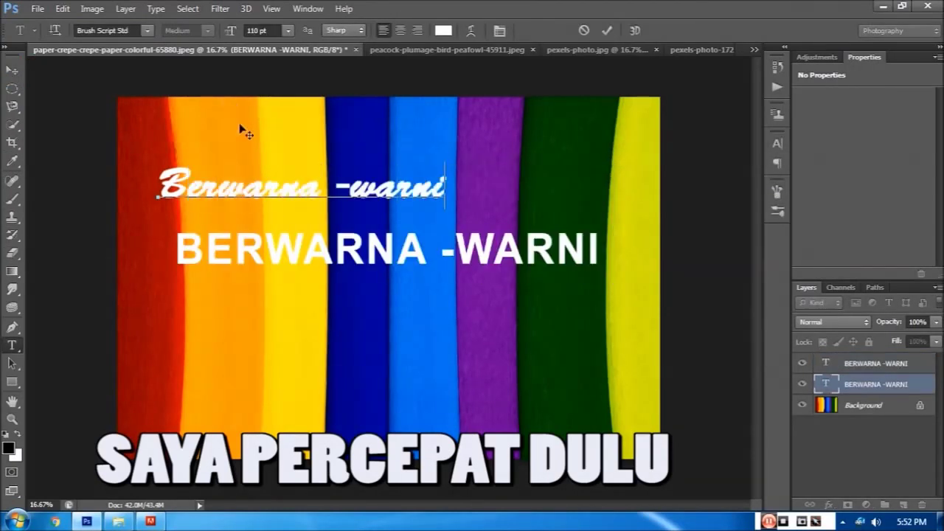
left_click(14, 68)
key("ctrl+t")
mouse_move(523, 158)
left_mouse_down()
mouse_move(366, 191)
mouse_move(369, 199)
mouse_move(333, 194)
left_mouse_up()
key("Return")
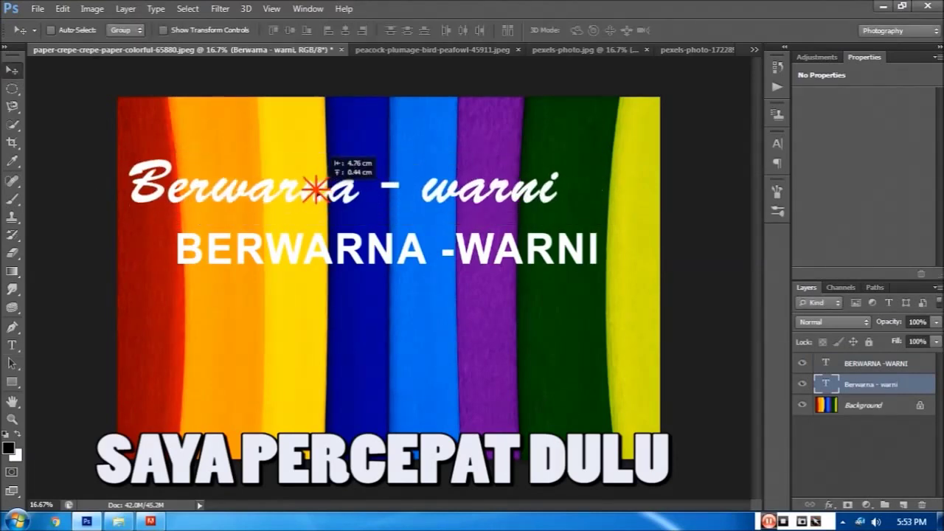
left_click(803, 363)
Step: Add a white-filled Layer 1 beneath the striped photo, unlocked as Layer 0
left_click(903, 505)
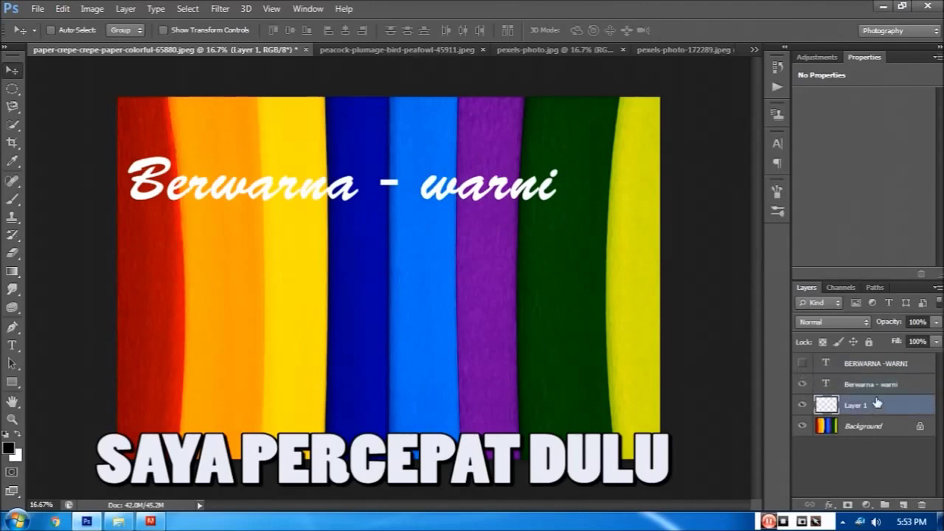
key("ctrl+BackSpace")
double_click(863, 426)
key("Return")
left_click_drag(856, 425, 855, 398)
left_click(803, 363)
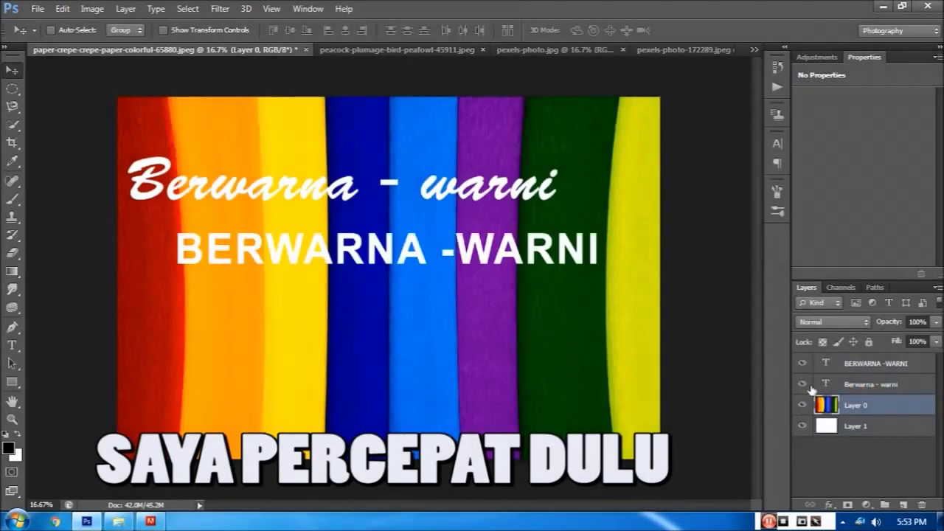
Step: Hide the bold title and move the script 'Berwarna - warni' text lower
left_click(848, 363)
left_click(872, 390)
left_click(803, 363)
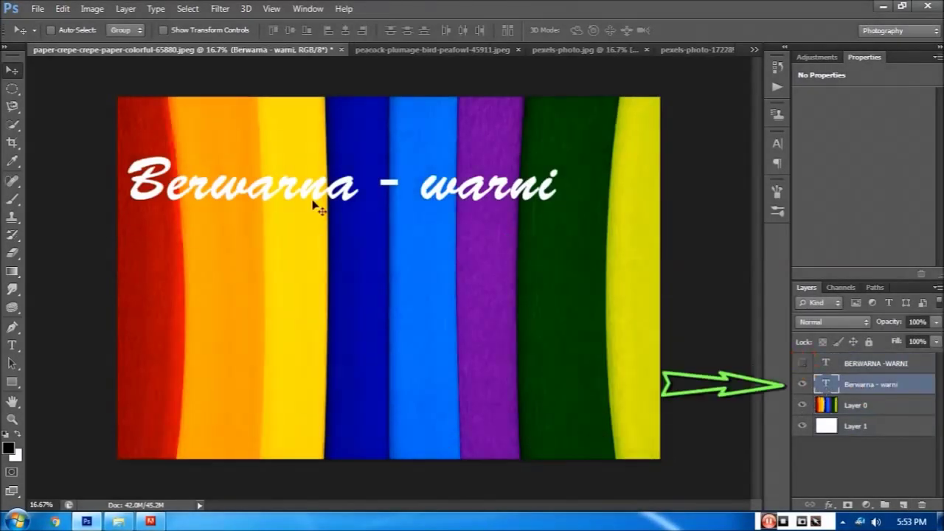
left_click_drag(322, 196, 315, 299)
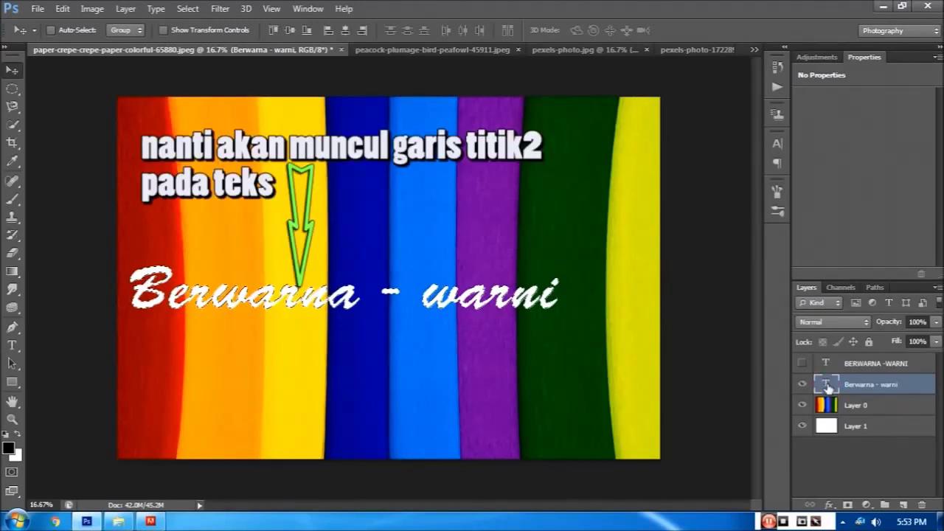
Step: Copy the letter-shaped stripes to Layer 2, hide the text and photo, and move it near the top
left_click(862, 406)
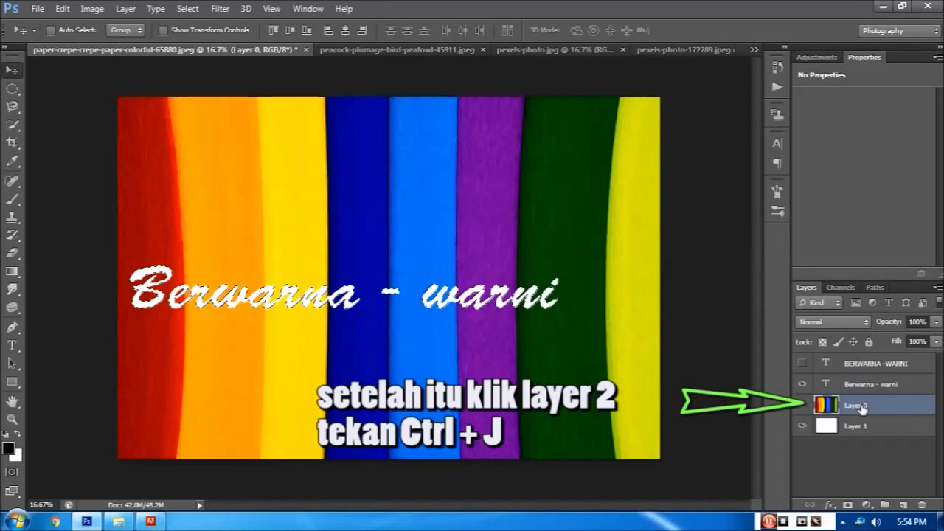
key("ctrl+shift+alt+n")
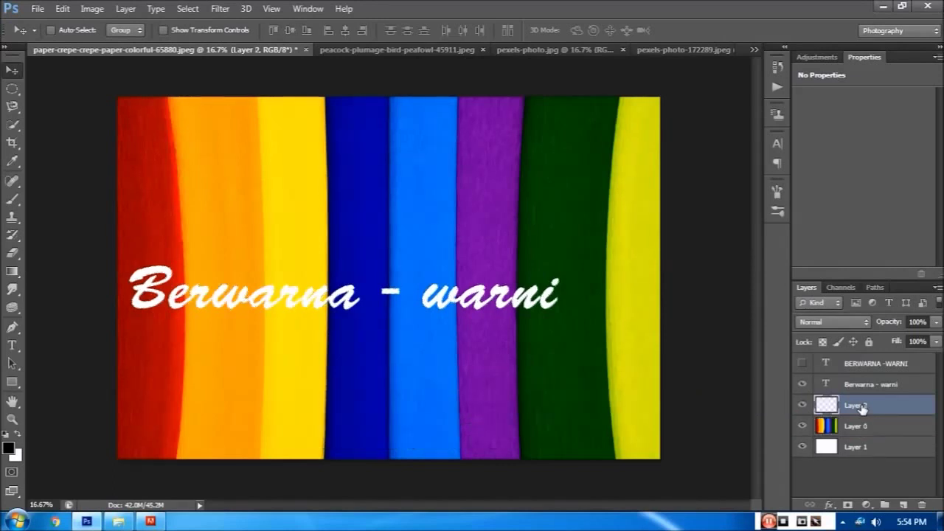
left_click(803, 385)
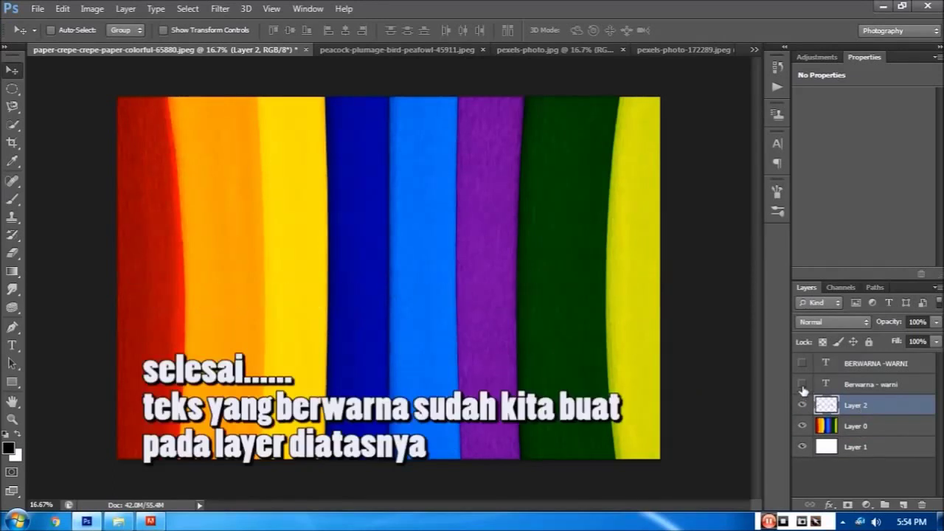
left_click(803, 384)
left_click(802, 427)
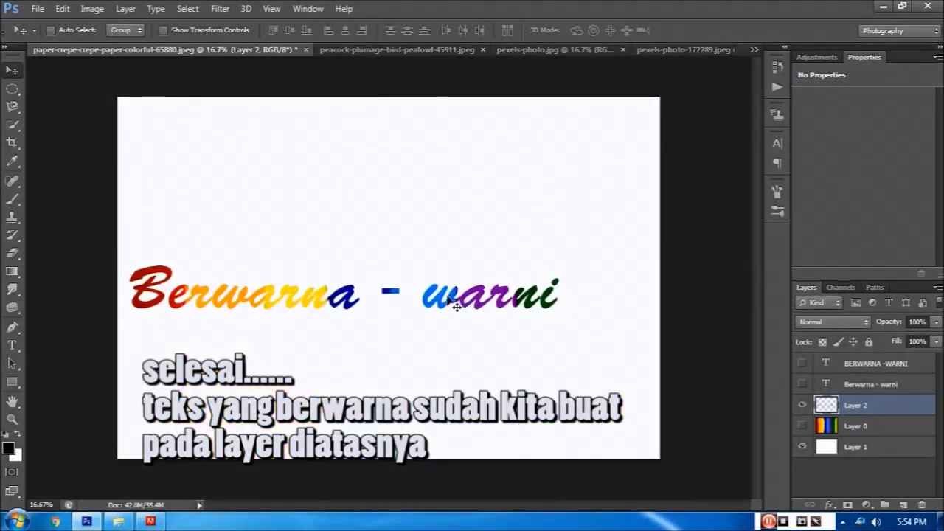
left_click_drag(453, 304, 475, 157)
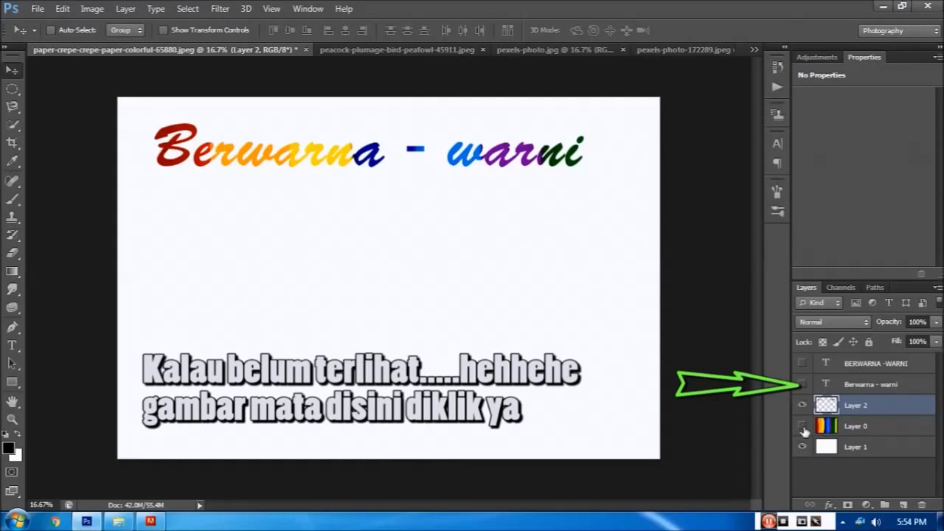
left_click(862, 366)
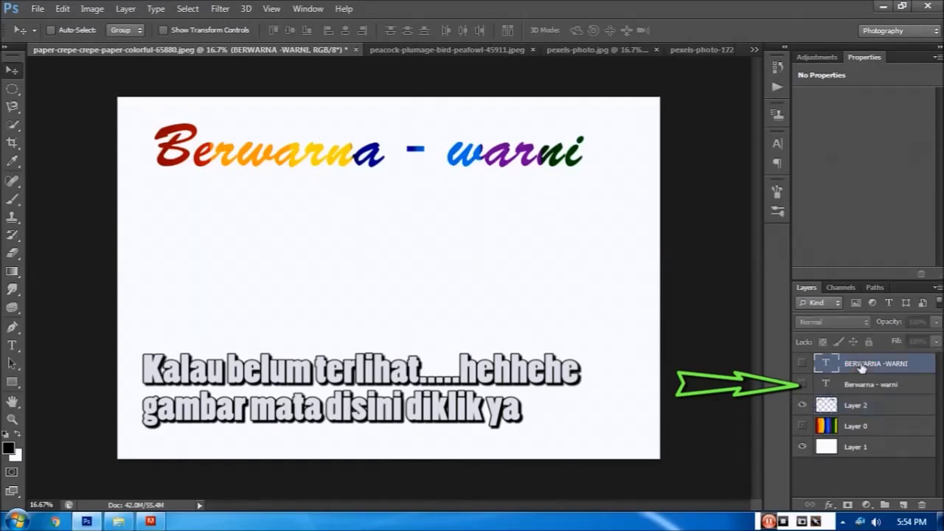
Step: Show the striped photo, hide the rainbow letters, and rotate the script text diagonally
left_click(825, 385)
left_click(803, 426)
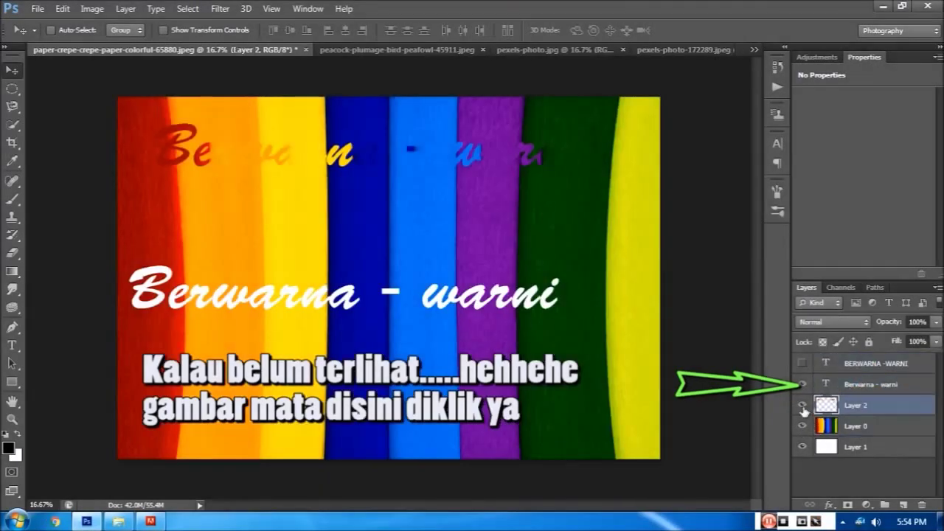
left_click(848, 405)
left_click(803, 405)
left_click(870, 385)
left_click_drag(354, 288, 363, 289)
key("ctrl+t")
left_click_drag(587, 253, 604, 337)
key("Return")
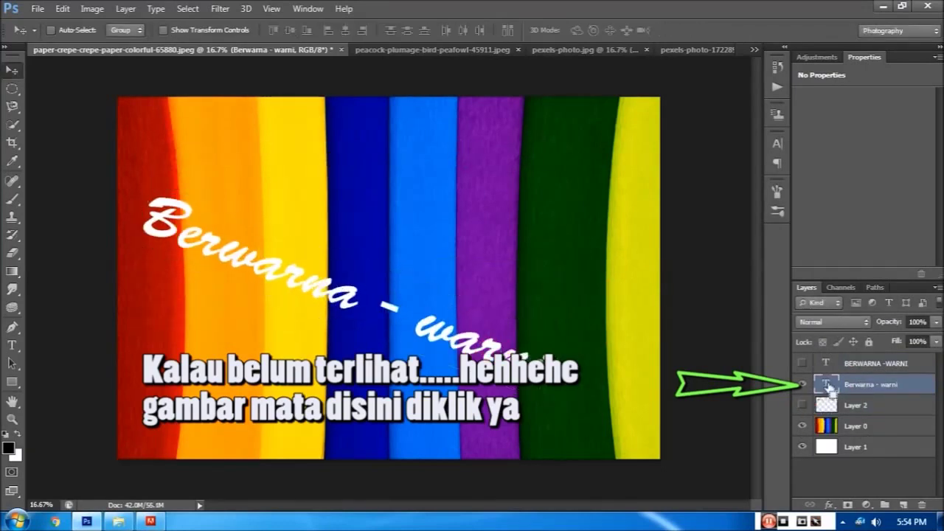
Step: Cut a second rainbow line from the rotated lettering, level it, and place it under the first
left_click(803, 385)
left_click(826, 384, "ctrl")
left_click(860, 427)
key("ctrl+j")
left_click(802, 447)
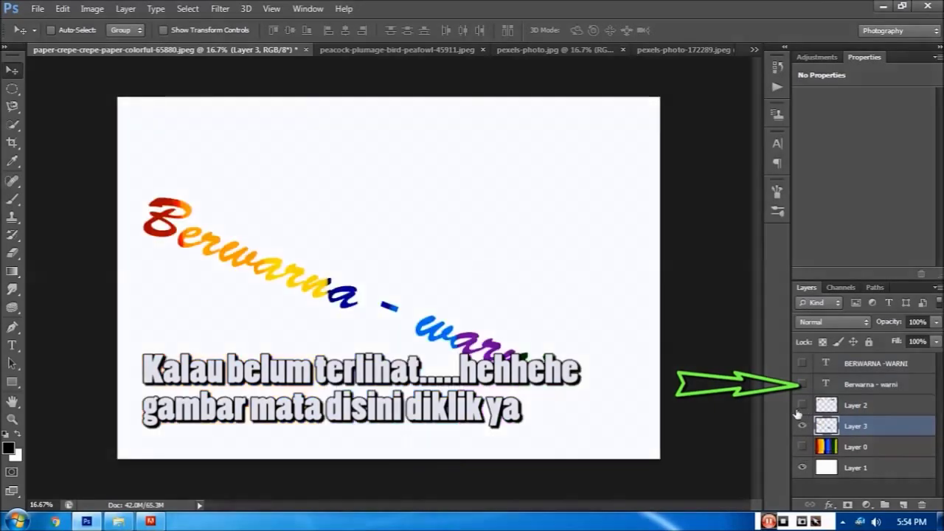
left_click(803, 405)
left_click(860, 405)
left_click(859, 426)
key("ctrl+t")
mouse_move(590, 413)
left_mouse_down()
mouse_move(527, 218)
mouse_move(600, 270)
mouse_move(615, 251)
left_mouse_up()
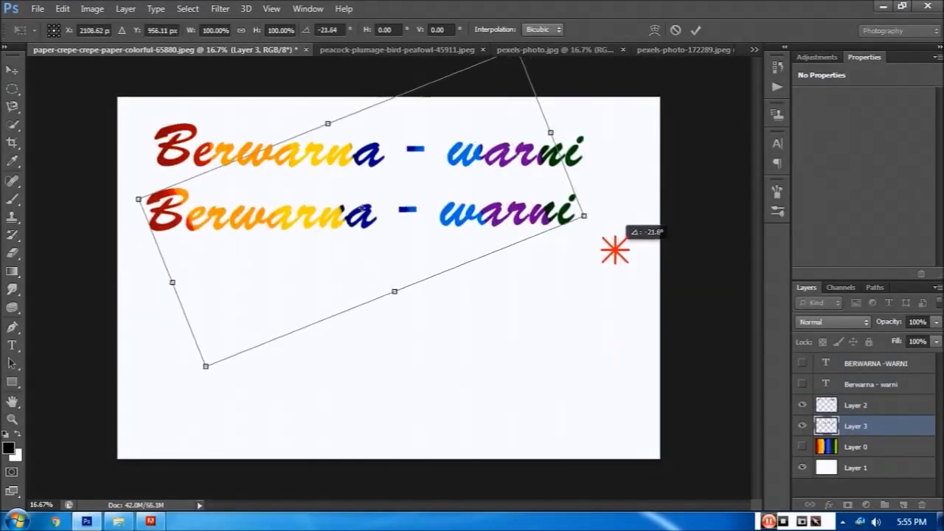
key("Return")
left_click_drag(541, 214, 537, 204)
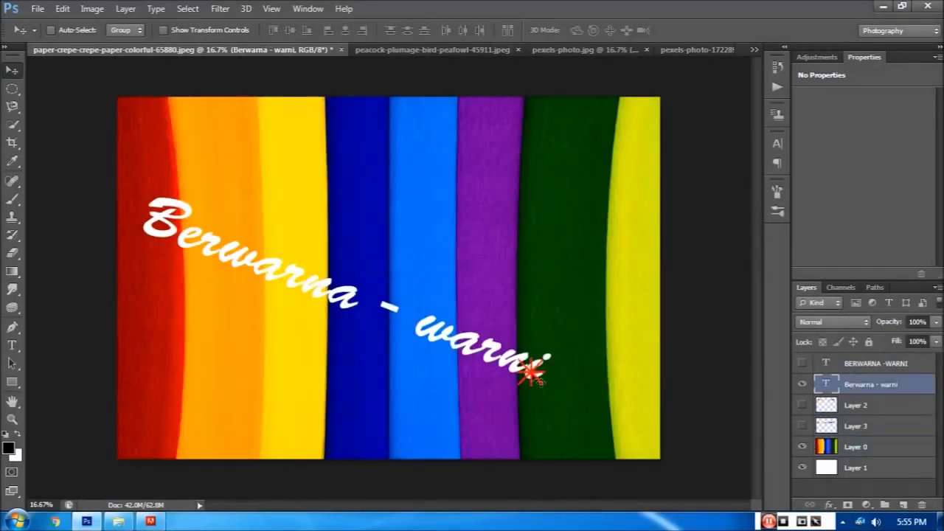
Step: Rotate the white script text diagonally again across the stripes
key("ctrl+t")
mouse_move(561, 244)
left_mouse_down()
mouse_move(571, 249)
mouse_move(475, 214)
mouse_move(566, 209)
left_mouse_up()
key("Return")
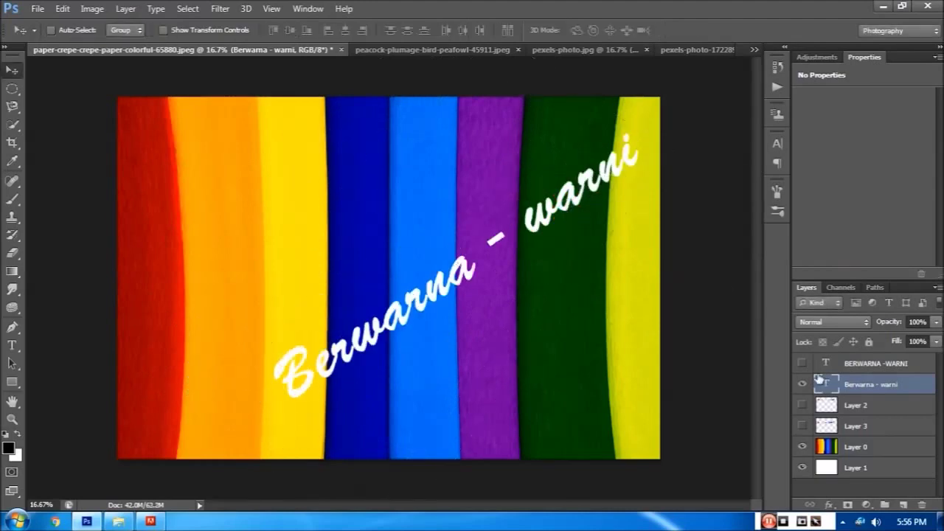
left_click(855, 446)
left_click(903, 504)
Step: Copy the text-shaped rainbow area to a new layer and delete the unused empty layer
left_click(802, 468)
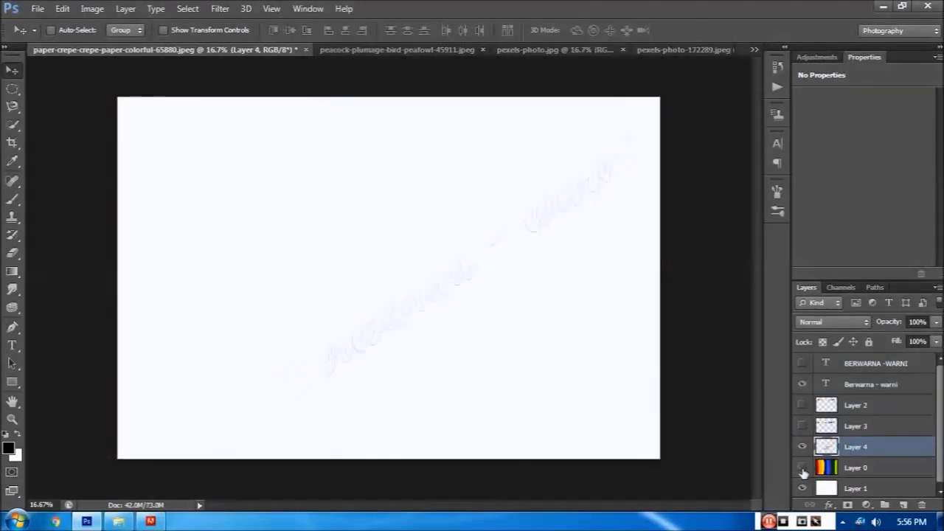
left_click(802, 488)
left_click(802, 468)
key("ctrl+alt+shift+e")
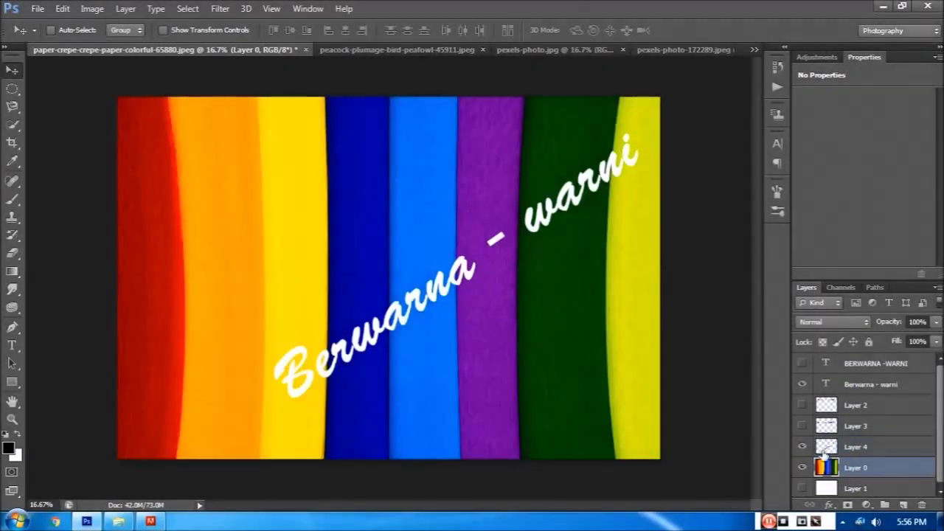
left_click_drag(817, 459, 826, 443)
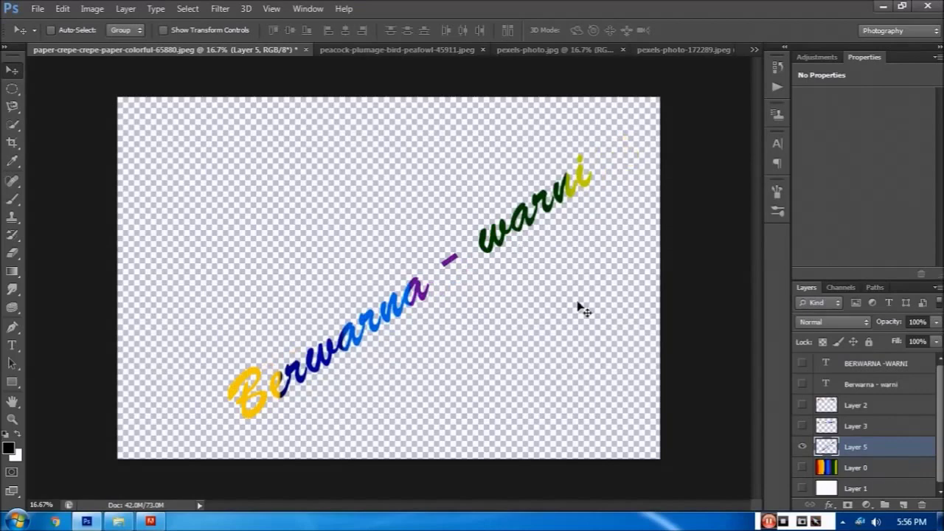
Step: Rotate the new rainbow line level and position it beneath the two other lines
key("ctrl+t")
left_click_drag(598, 133, 639, 259)
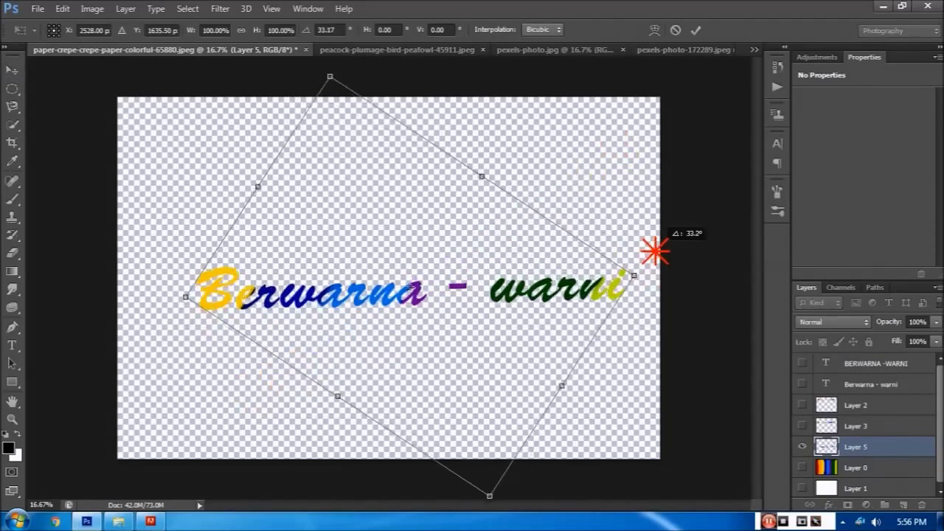
key("Return")
left_click(803, 405)
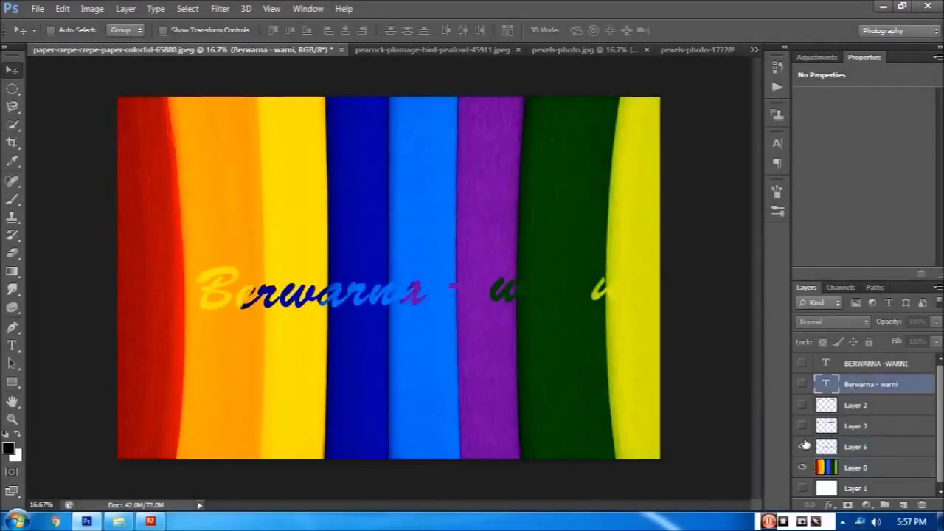
left_click(802, 425)
left_click(802, 488)
left_click_drag(557, 292, 499, 244)
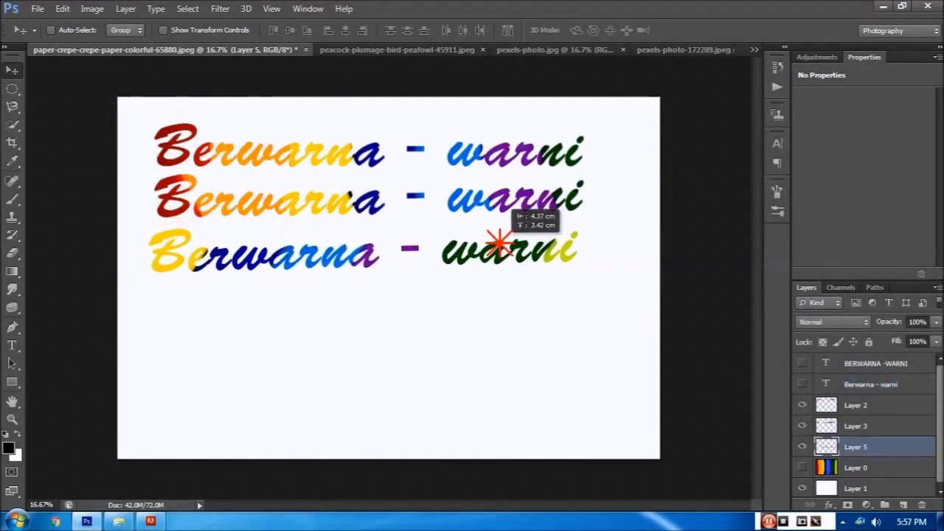
Step: Bring the wood-grain photo into the text document
left_click_drag(661, 51, 697, 232)
left_click_drag(737, 413, 473, 310)
left_click(576, 231)
Step: Create a wood-grain-filled 'BERWARNA -WARNI' line below the rainbow lines and hide the wood photo
left_click(487, 205)
left_click_drag(375, 257, 338, 310)
left_click(802, 363)
left_click(832, 365)
left_click(801, 363)
left_click(856, 447)
key("ctrl+j")
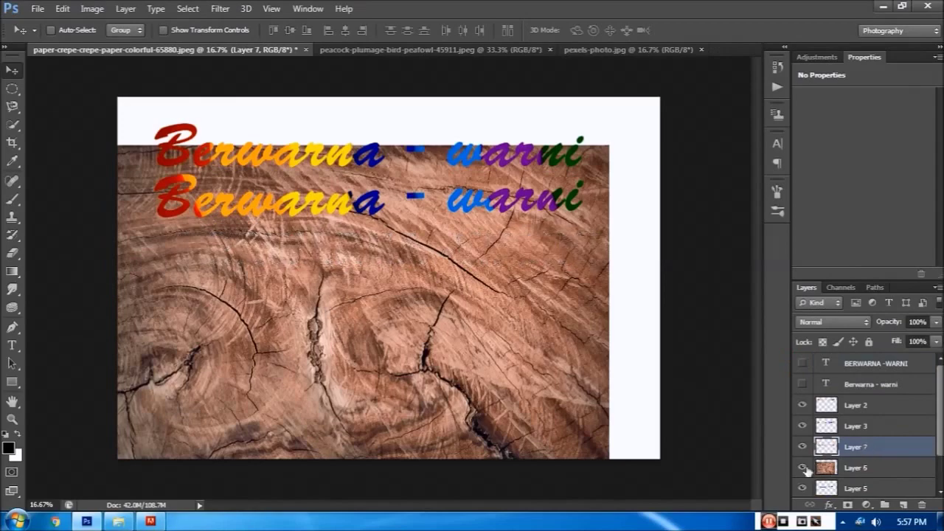
left_click(802, 468)
mouse_move(527, 268)
left_mouse_down()
mouse_move(530, 283)
mouse_move(517, 302)
left_mouse_up()
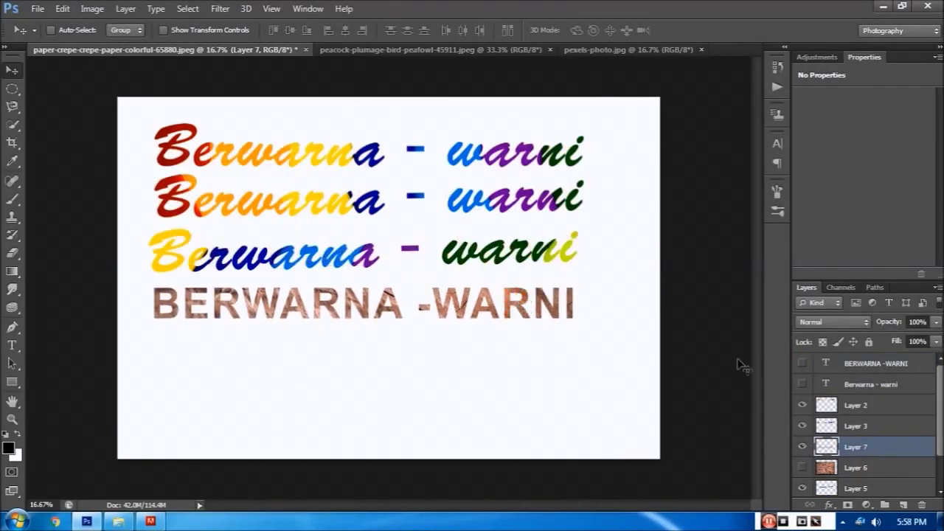
left_click(825, 470)
Step: Add an umbrella-filled 'BERWARNA -WARNI' line under the wood line
left_click_drag(627, 50, 569, 175)
mouse_move(664, 295)
left_mouse_down()
mouse_move(474, 247)
mouse_move(492, 230)
mouse_move(491, 317)
left_mouse_up()
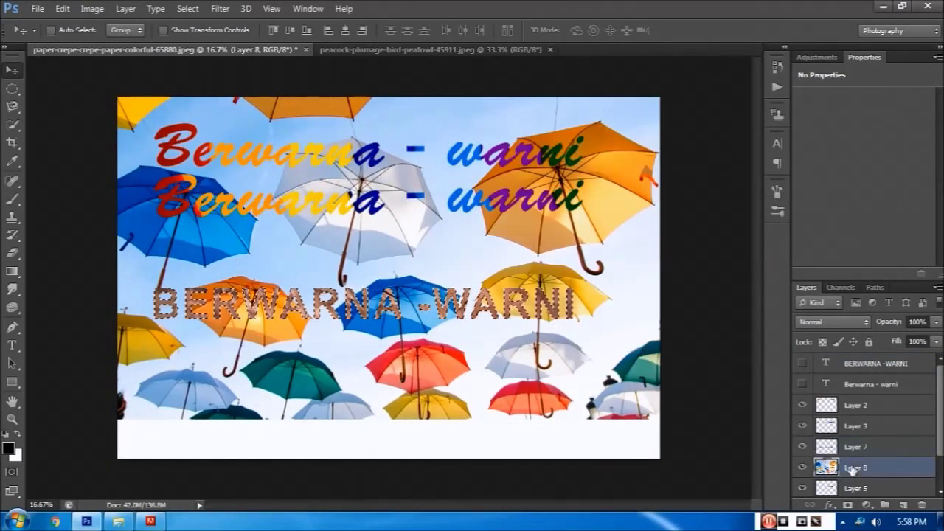
left_click_drag(833, 467, 899, 455)
left_click_drag(528, 314, 528, 354)
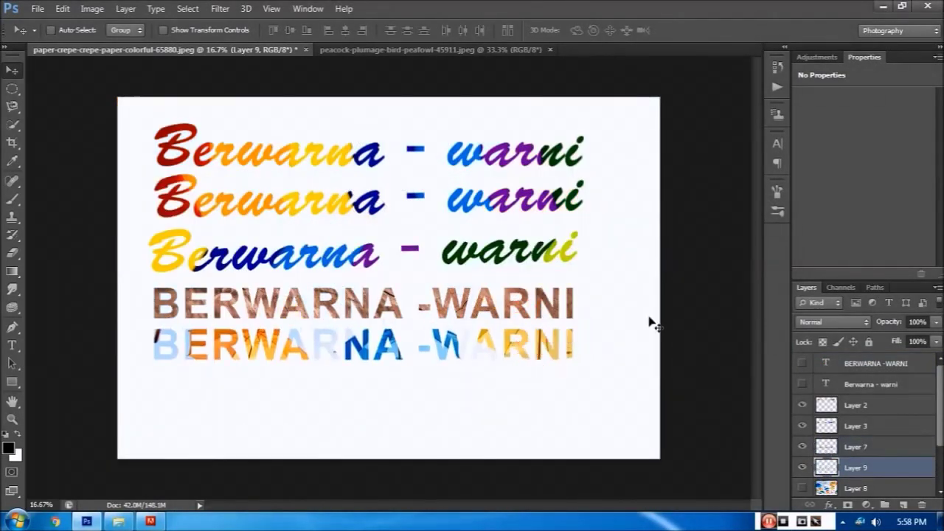
Step: Bring the peacock photo into the text document
left_click(505, 50)
left_click_drag(505, 50, 547, 194)
left_click_drag(743, 387, 362, 216)
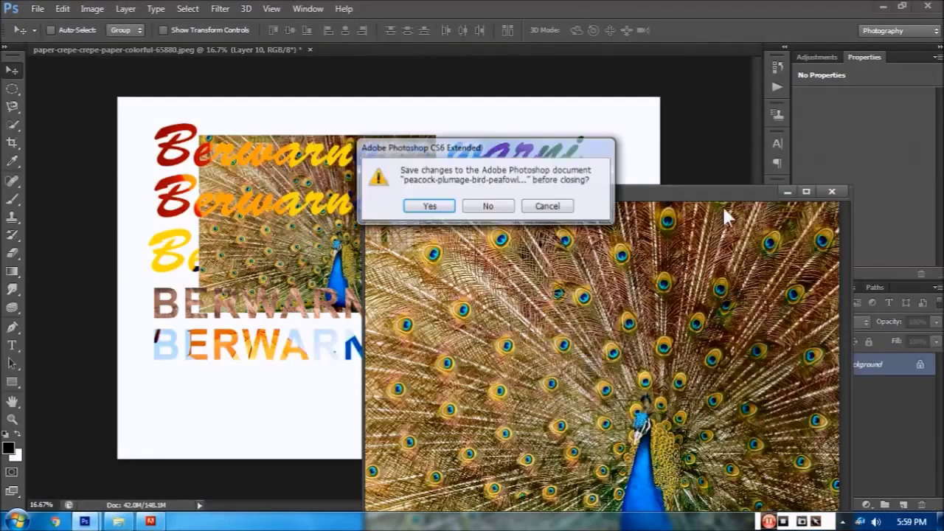
Step: Enlarge the peacock photo to cover the page and shift it down
key("ctrl+t")
left_click_drag(354, 274, 666, 499)
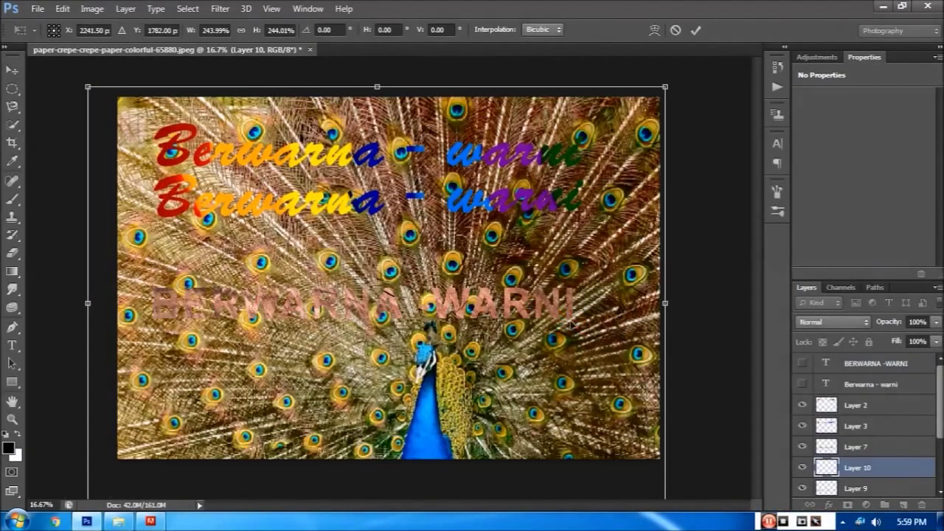
key("Return")
left_click_drag(628, 216, 622, 235)
right_click(619, 230)
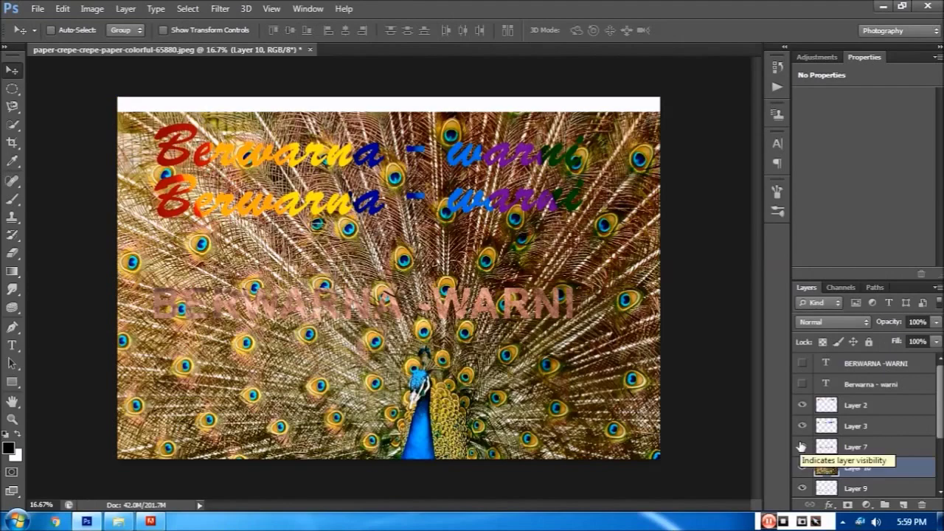
Step: Cut the lettering shape from the peacock photo and move that line to the bottom
left_click(856, 425)
left_click(826, 425, "ctrl")
left_click(856, 467)
key("ctrl+j")
left_click(803, 488)
left_click_drag(517, 339, 516, 397)
left_click(856, 425)
Step: Delete the extra rainbow line and move the yellow-blue rainbow and wood lines upward
key("Delete")
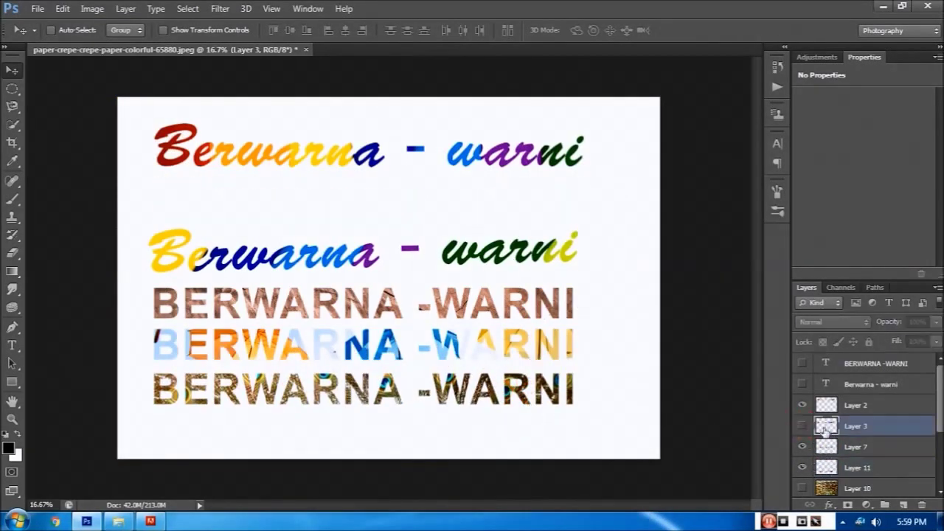
left_click_drag(511, 252, 509, 190)
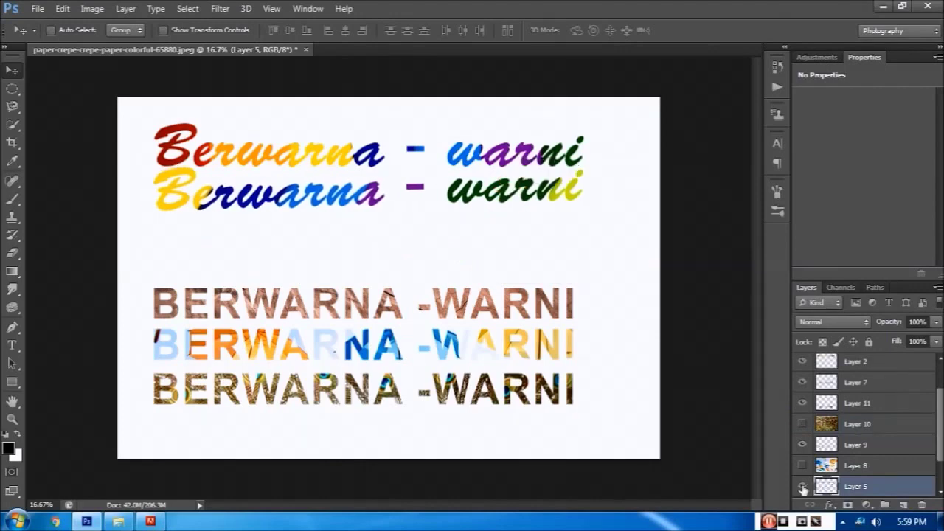
left_click_drag(280, 57, 295, 56)
left_click_drag(274, 310, 283, 252)
Step: Delete the unused peacock and umbrella photo layers, put the wood line at the bottom, recentre capitals
left_click_drag(856, 424, 922, 505)
left_click_drag(855, 445, 922, 505)
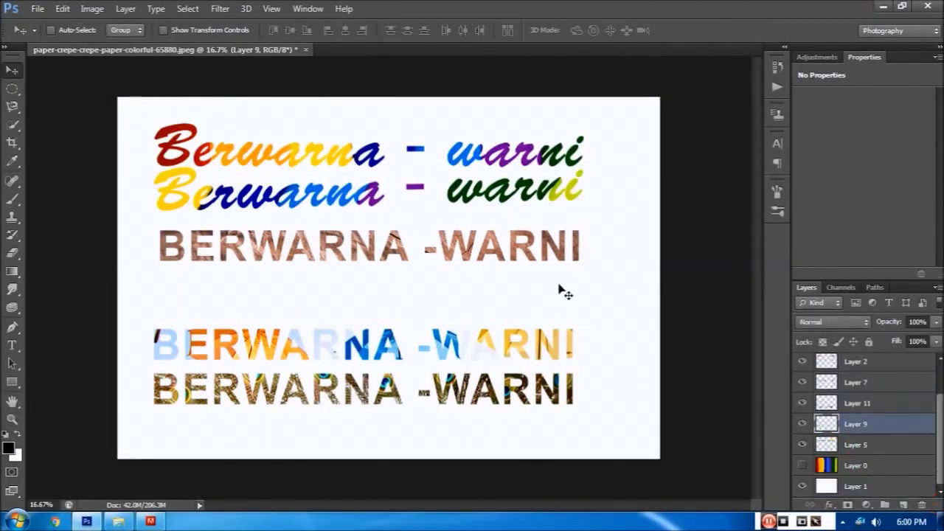
mouse_move(514, 206)
left_mouse_down()
mouse_move(514, 313)
mouse_move(466, 173)
mouse_move(460, 427)
left_mouse_up()
key("ctrl+alt+z")
key("ctrl+alt+z")
key("ctrl+alt+z")
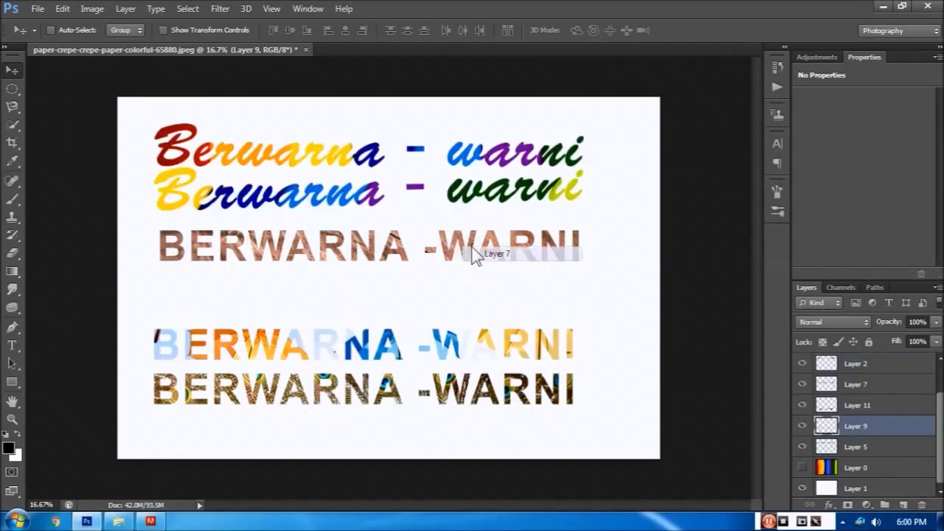
left_click_drag(476, 250, 461, 430)
left_click(856, 425, "shift")
left_click_drag(558, 364, 585, 347)
Step: Reposition the two rainbow script lines and add a Stroke layer effect
left_click(856, 446)
right_click(569, 177)
left_click(591, 170, "shift")
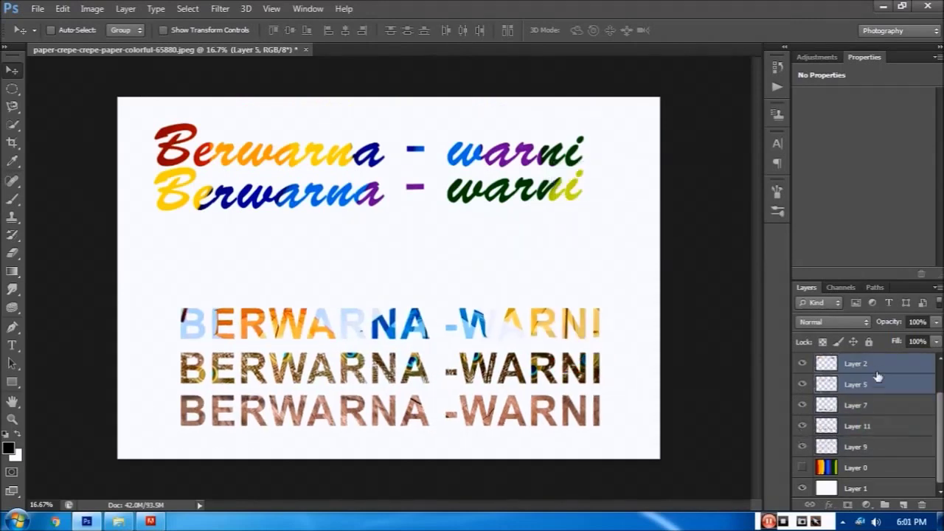
left_click_drag(567, 177, 583, 206)
key("ctrl+alt+z")
key("ctrl+alt+z")
key("ctrl+alt+z")
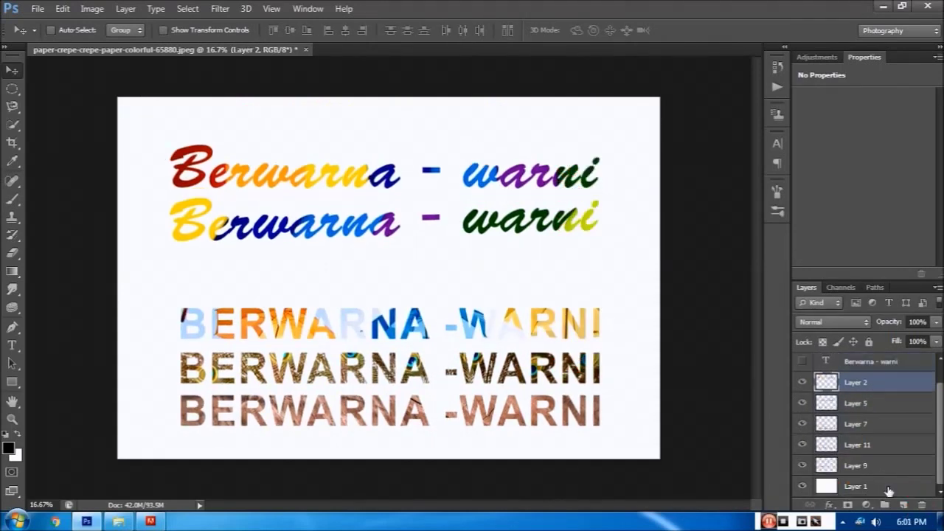
left_click(830, 505)
left_click(863, 417)
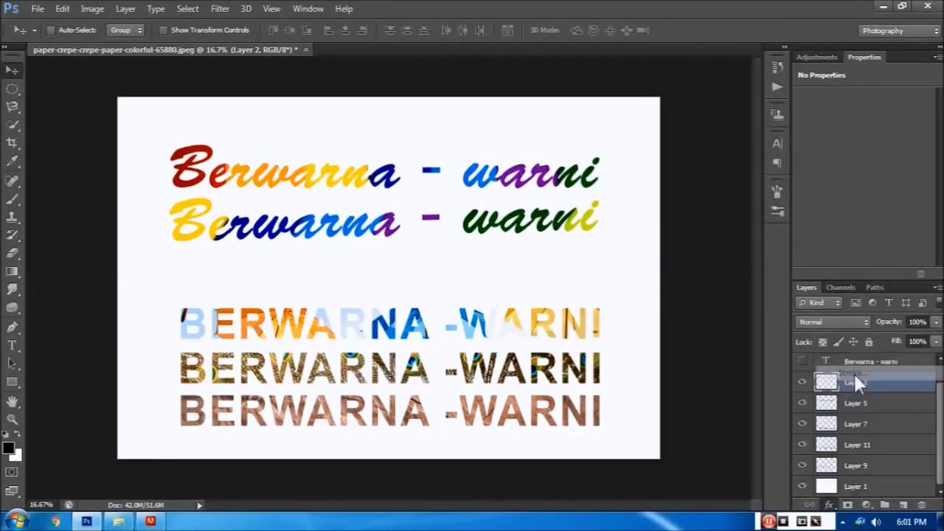
Step: Give the top script line a Blue, Red, Yellow gradient stroke and nudge it upward
left_click(719, 294)
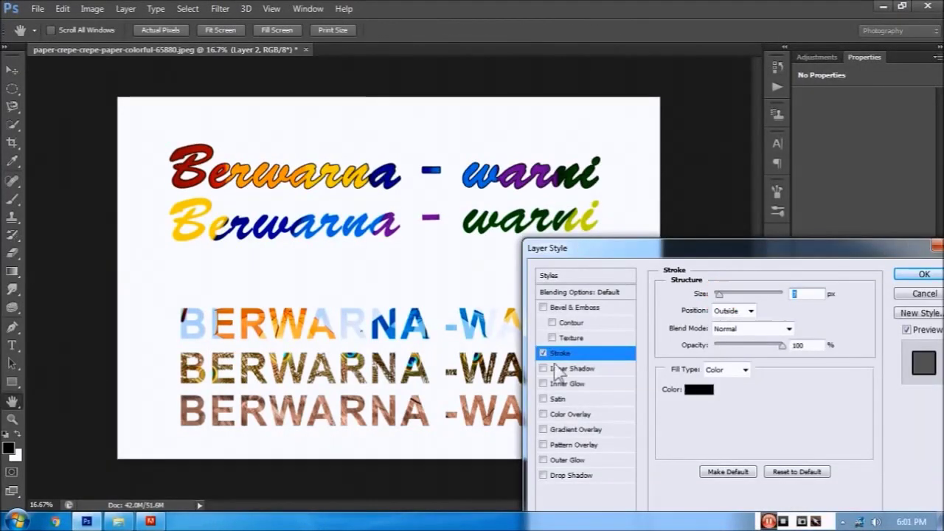
left_click(749, 329)
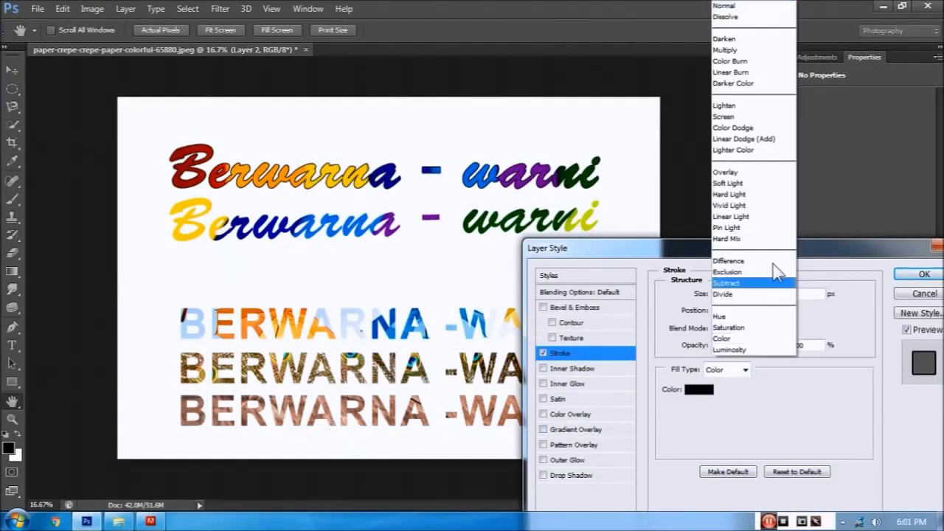
left_click(743, 370)
left_click(726, 399)
left_click(747, 177)
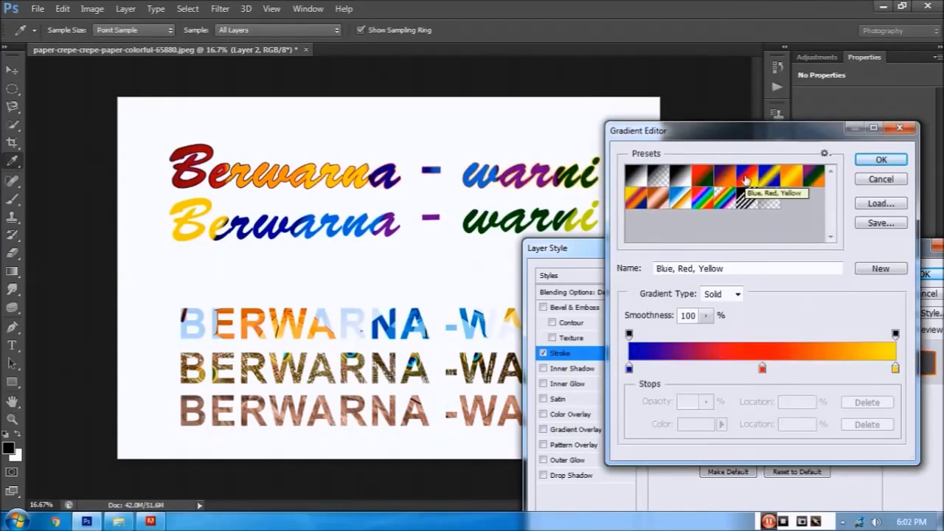
key("Return")
left_click(727, 249)
key("Return")
key("v")
left_click_drag(550, 248, 549, 204)
Step: Add a 3 px black stroke to the second script line, then move the top BERWARNA line up
left_click(829, 505)
left_click(844, 331)
left_click(723, 392)
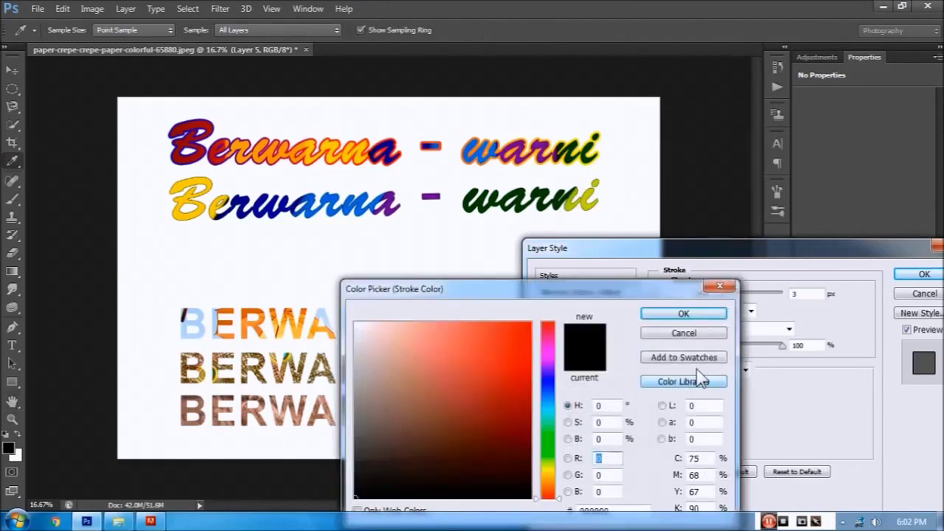
left_click(684, 314)
left_click_drag(717, 294, 728, 295)
key("Return")
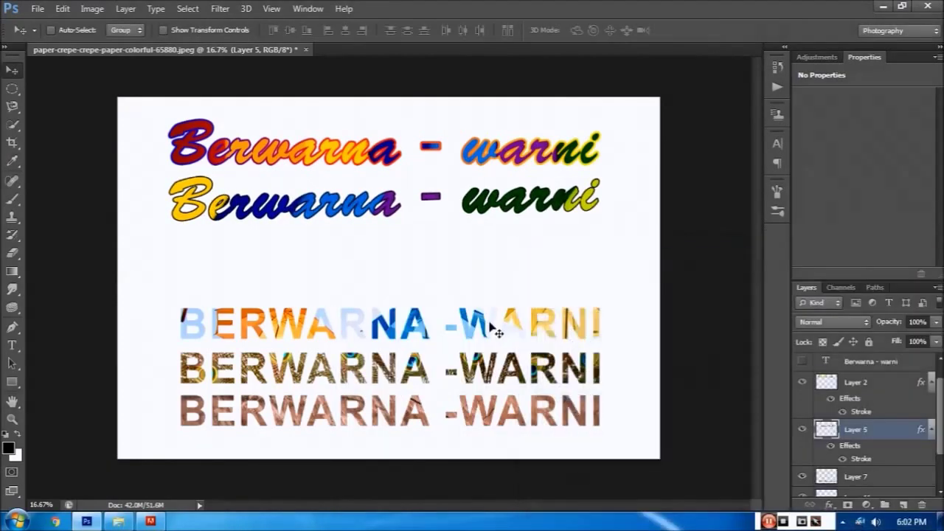
left_click_drag(498, 333, 500, 290)
Step: Add a drop shadow with 21 px distance to the top BERWARNA line
left_click(828, 504)
left_click(861, 510)
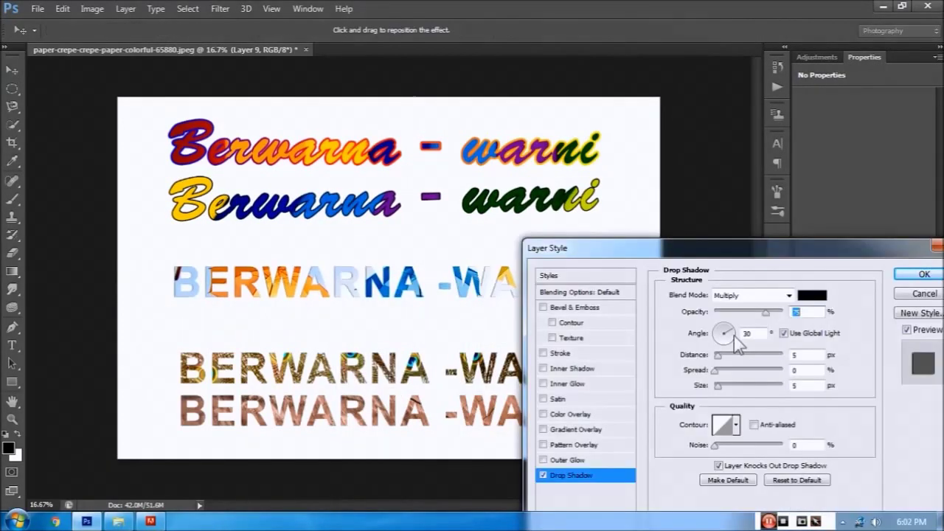
left_click_drag(718, 355, 728, 355)
type("97")
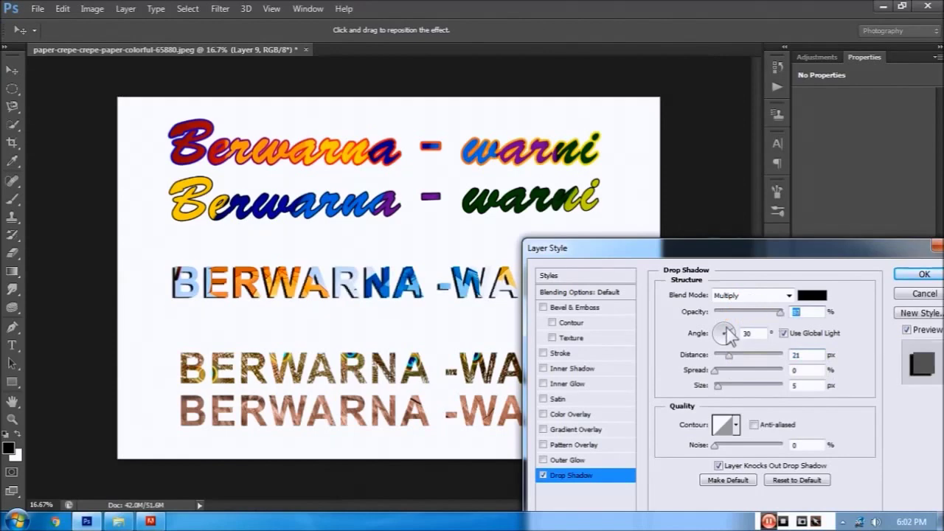
key("Return")
Step: Move the middle and bottom BERWARNA lines up to even out the spacing
right_click(553, 375)
left_click(569, 371)
left_click_drag(545, 364, 536, 334)
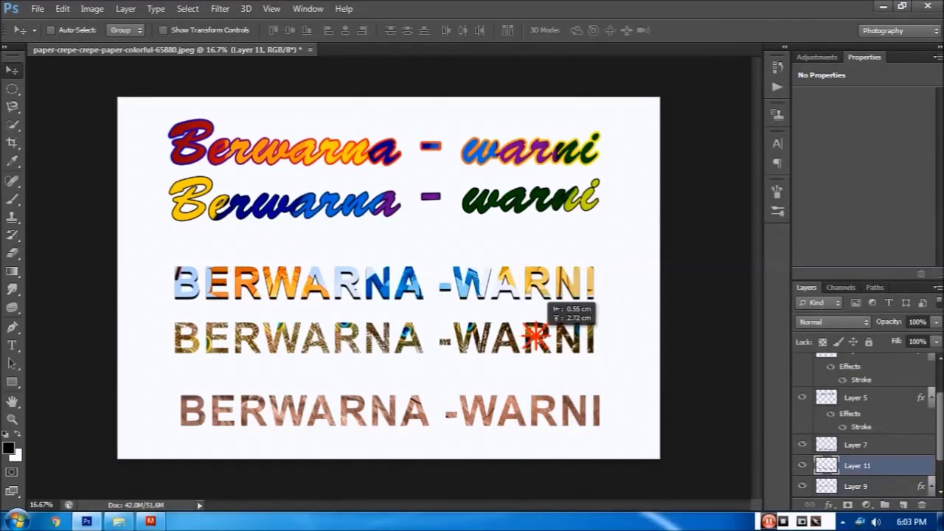
left_click_drag(490, 411, 483, 396)
Step: Copy the top line's drop shadow style onto the middle and bottom BERWARNA lines
right_click(636, 303)
key("Escape")
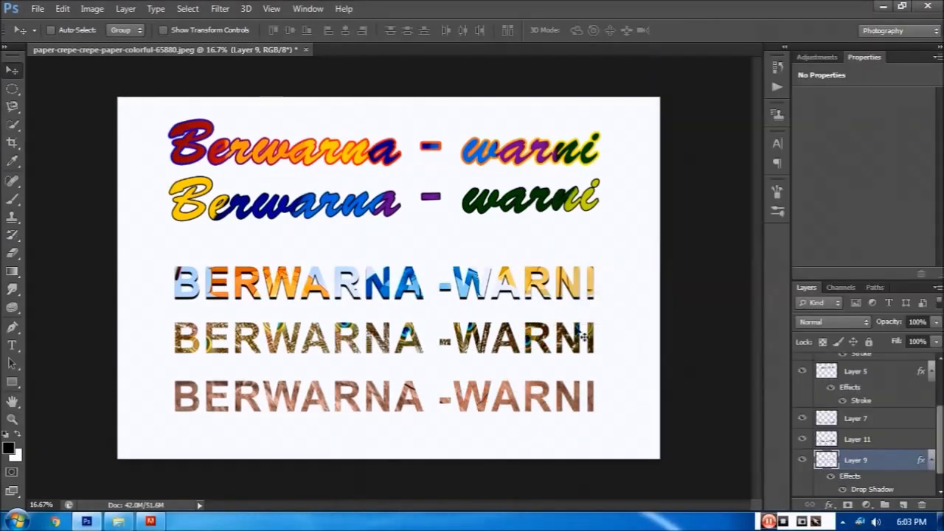
right_click(857, 439)
left_click(708, 211)
left_click(856, 418)
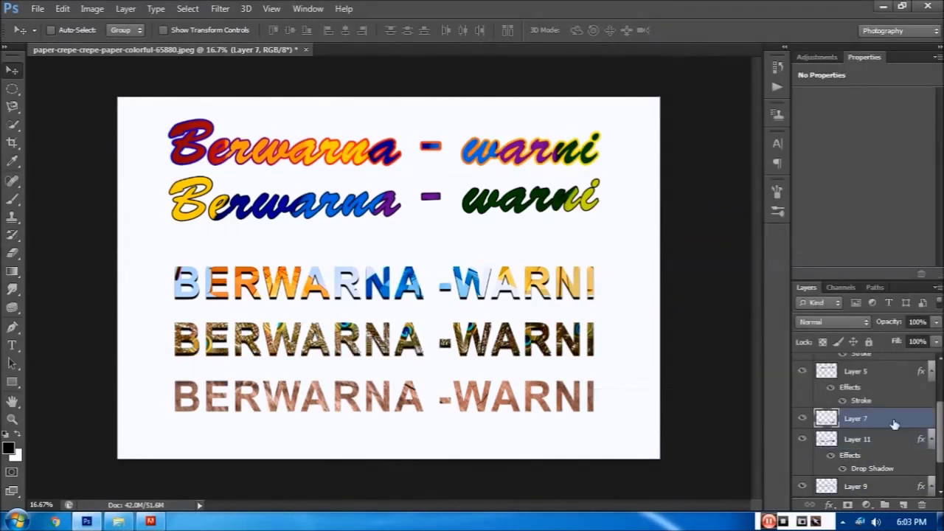
right_click(856, 418)
left_click(708, 211)
key("ctrl+minus")
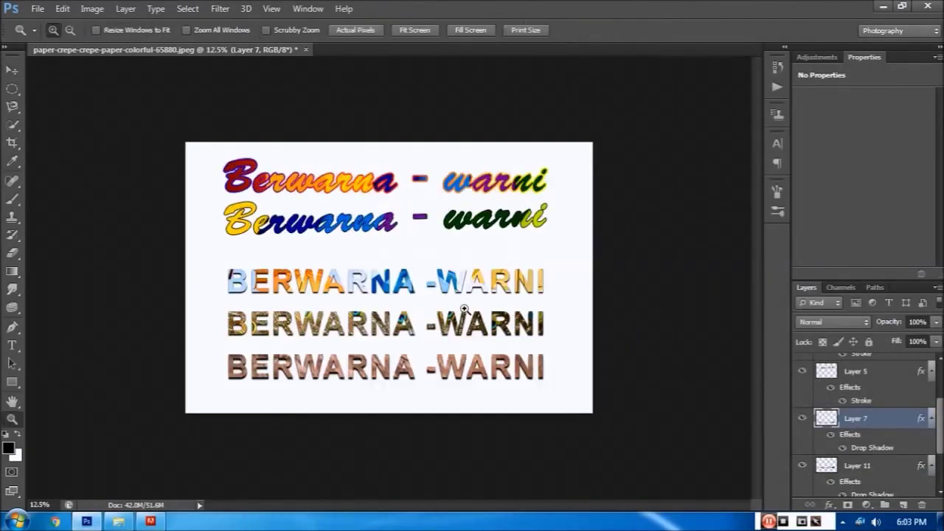
Step: Add an outline stroke to the bottom BERWARNA line
right_click(447, 231)
left_click(848, 361)
left_click(829, 504)
left_click(861, 371)
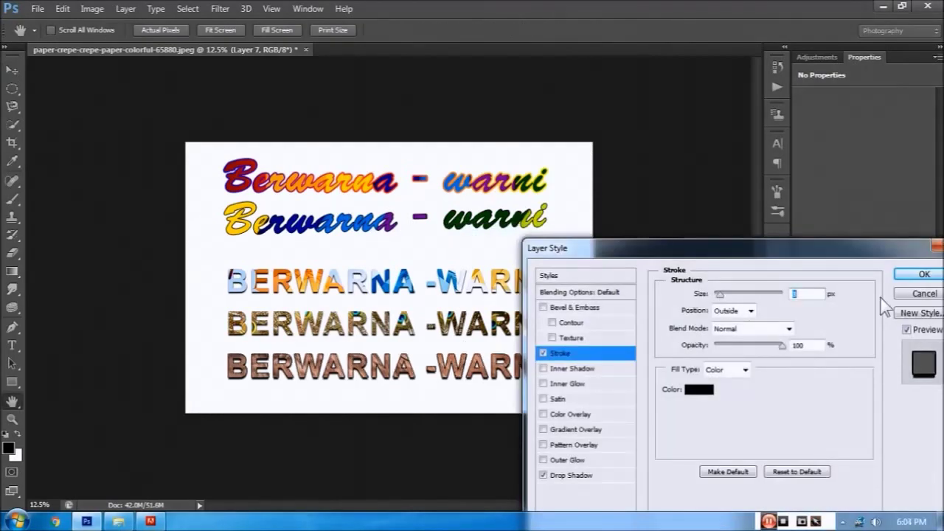
left_click(922, 294)
Step: Give the middle BERWARNA line a 9 px Transparent Rainbow gradient stroke
right_click(544, 342)
left_click(569, 337)
left_click(829, 505)
left_click(861, 372)
type("8")
left_click(700, 389)
left_click(698, 331)
left_click(745, 370)
left_click(726, 385)
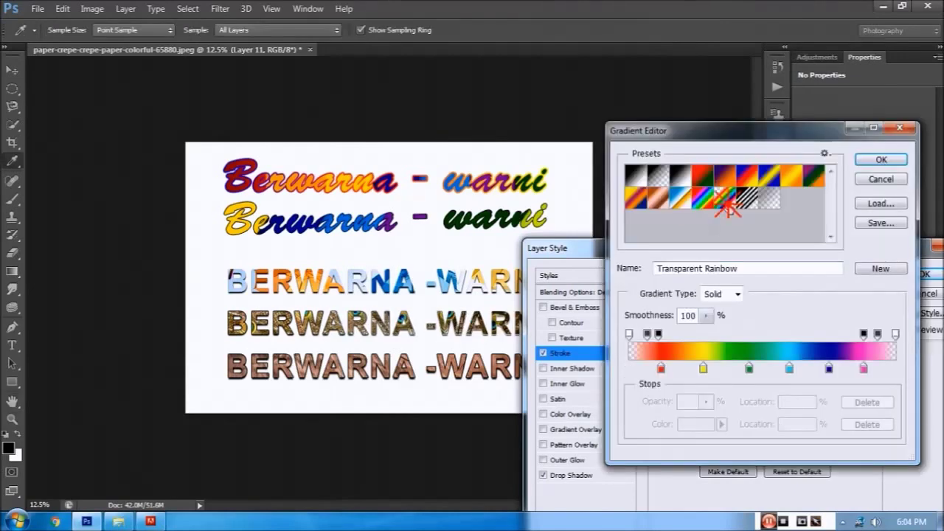
left_click(722, 196)
left_click(882, 164)
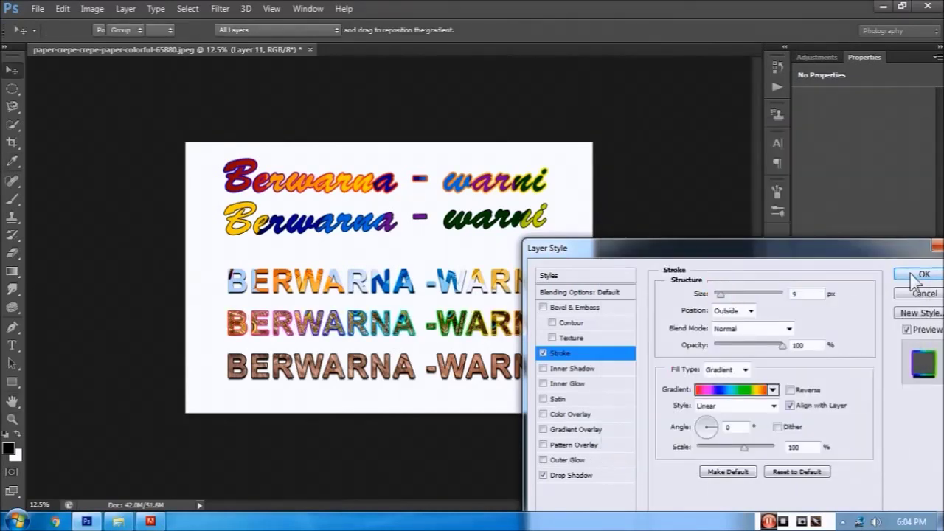
key("Return")
Step: Add an outline stroke to the top BERWARNA line
left_click(829, 504)
scroll(827, 385, "down", 1)
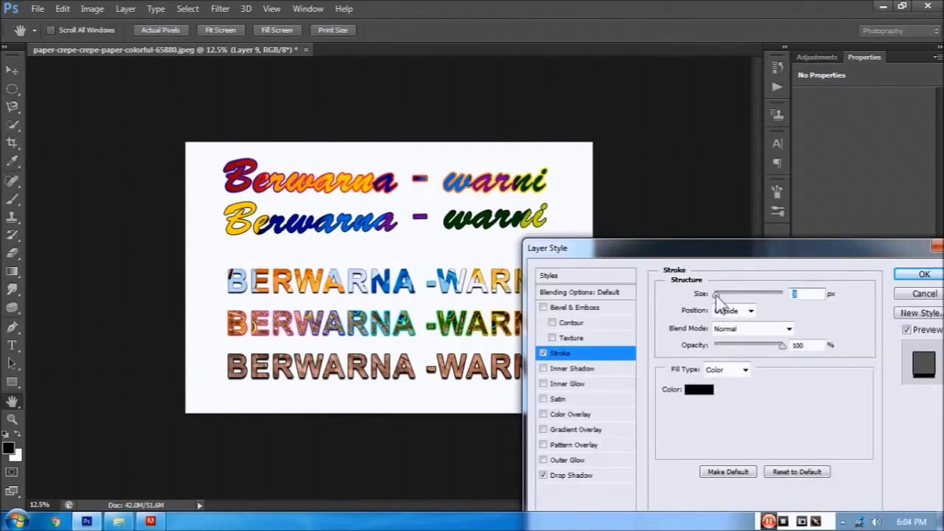
left_click_drag(716, 296, 727, 295)
left_click(912, 275)
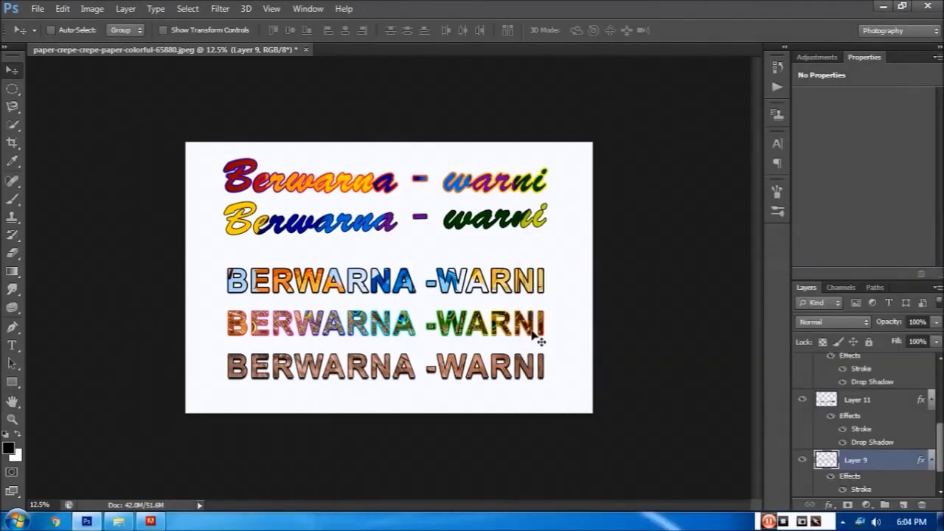
scroll(863, 428, "down", 2)
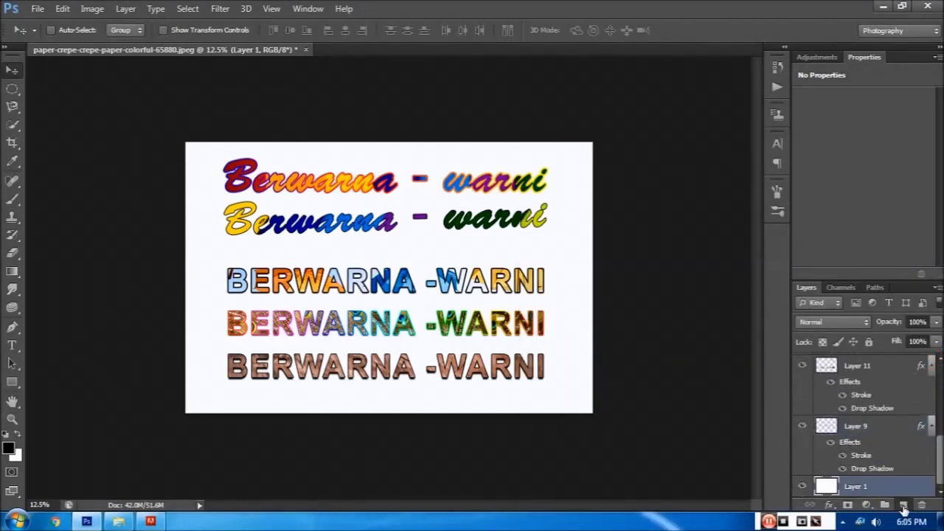
Step: Fill the white background layer with light blue
left_click(886, 489)
left_click(12, 161)
left_click(827, 480)
key("alt+BackSpace")
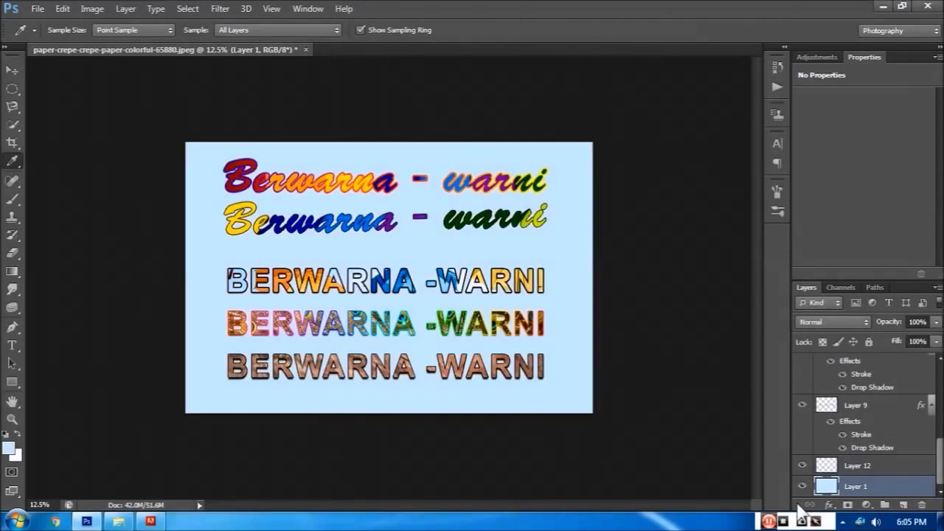
Step: Add an orange layer with an inverted mask, revealing orange at the corners and top edge
left_click(904, 505)
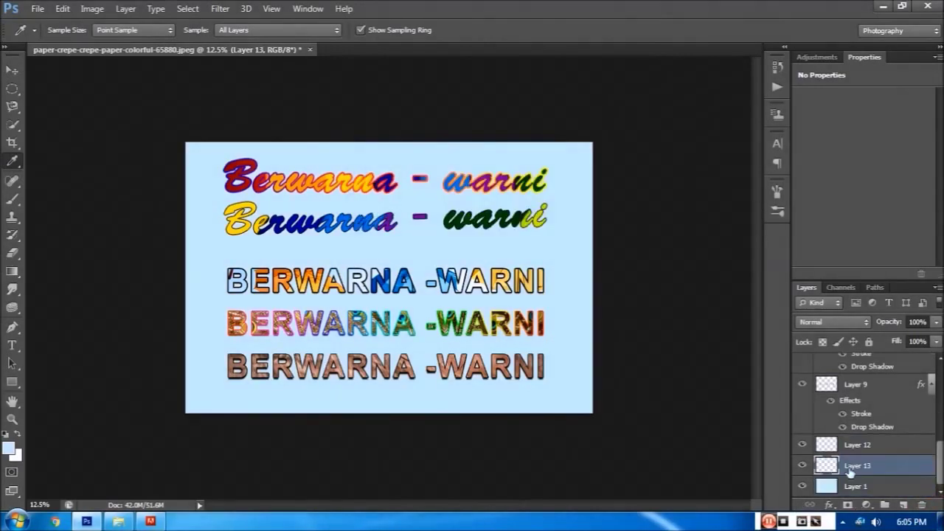
key("alt+BackSpace")
left_click(847, 505)
key("ctrl+i")
key("ctrl+i")
key("ctrl+i")
key("g")
left_click_drag(521, 336, 598, 425)
left_click_drag(248, 341, 177, 429)
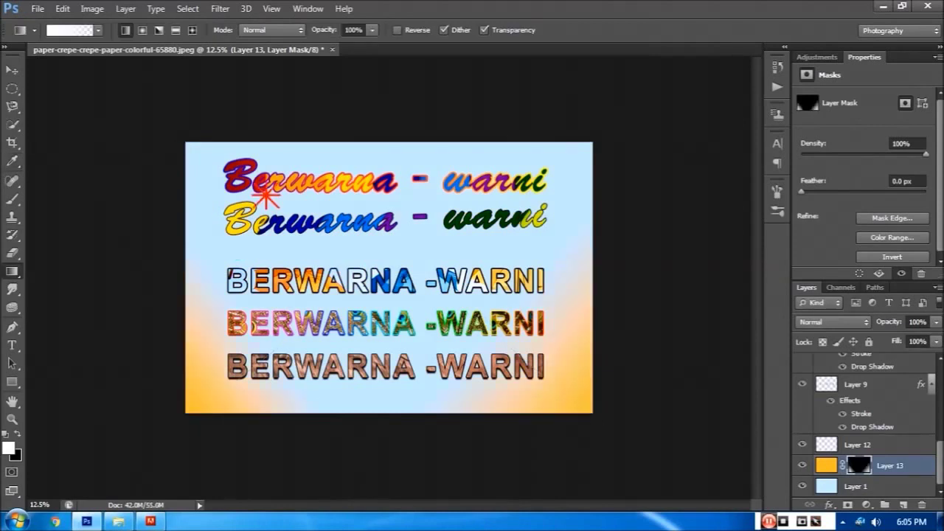
left_click_drag(266, 243, 186, 144)
left_click_drag(545, 215, 639, 98)
left_click_drag(412, 238, 409, 96)
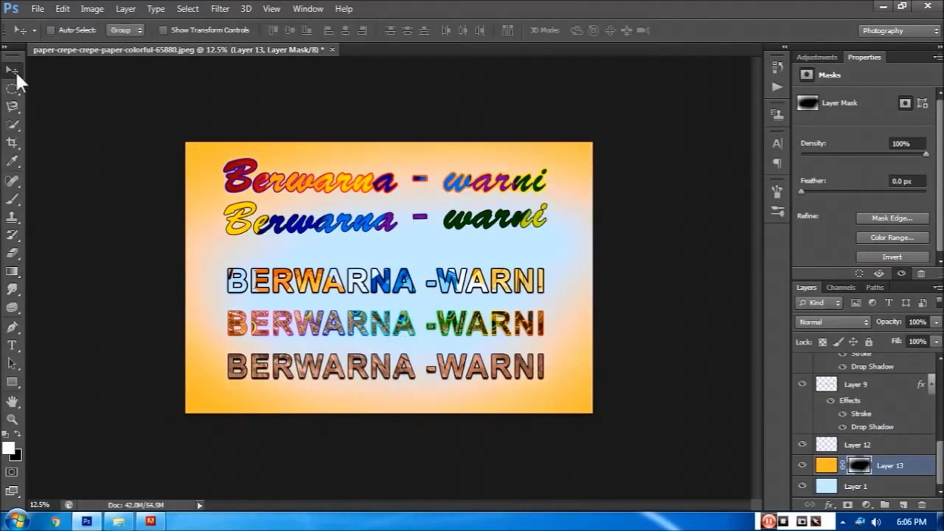
Step: Darken the orange edge layer to a deep burnt orange with Hue/Saturation
left_click(826, 465)
key("ctrl+u")
left_click_drag(696, 240, 712, 239)
left_click_drag(697, 305, 655, 308)
left_click_drag(697, 273, 719, 272)
left_click_drag(713, 240, 689, 240)
key("Return")
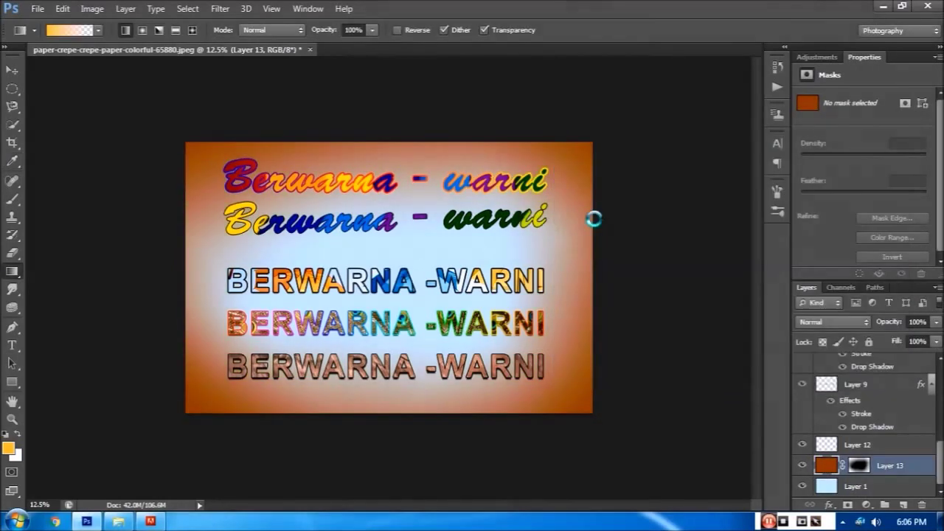
key("v")
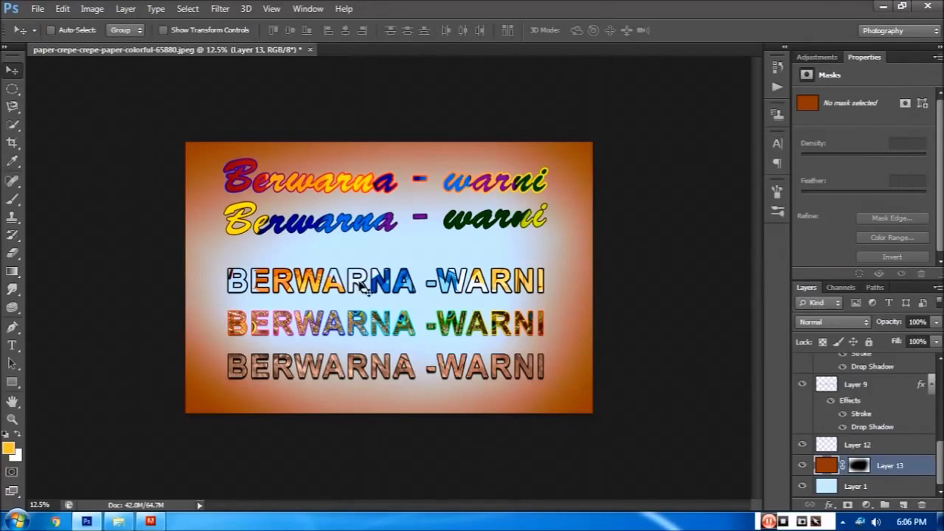